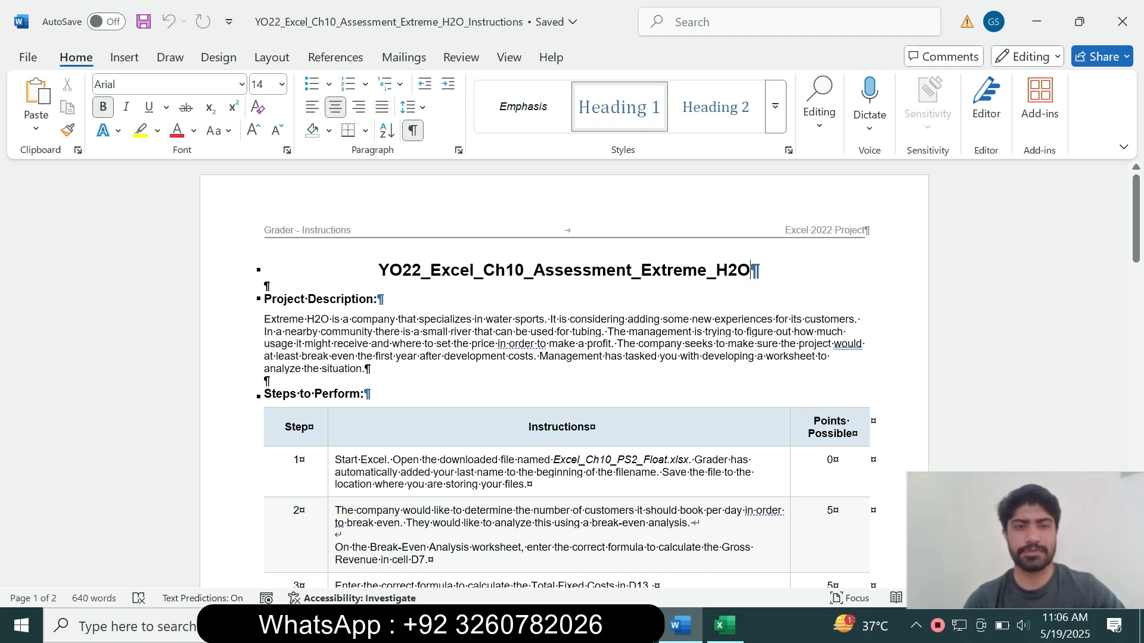
Scroll to step 1 in the Word instructions and highlight its text in yellow
scroll(563, 382, "down", 2)
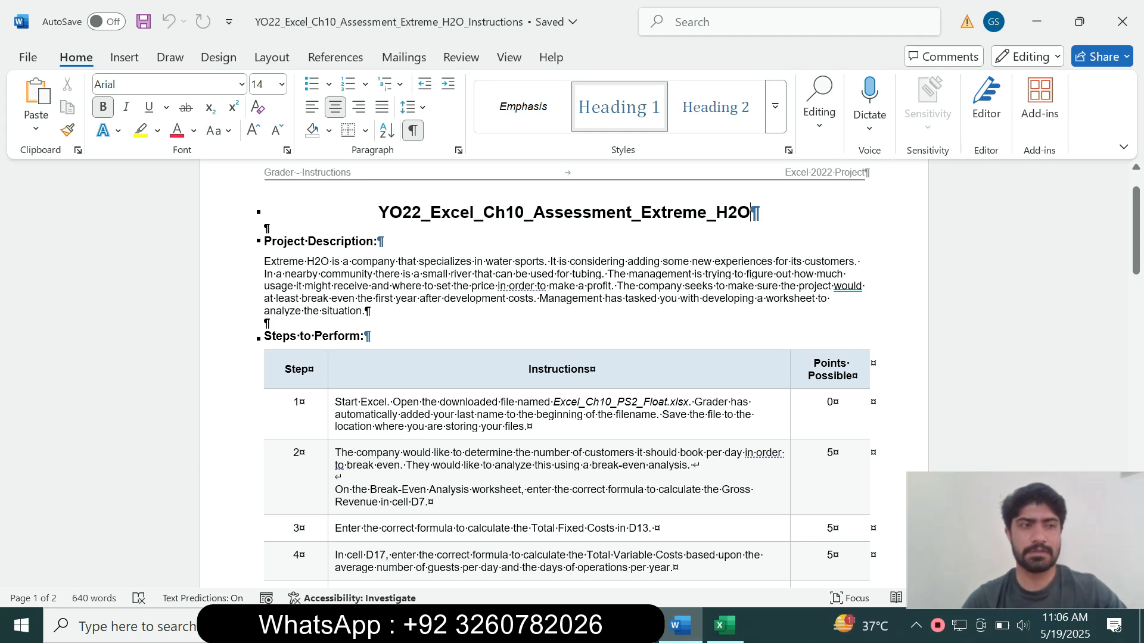
mouse_move(1136, 244)
left_mouse_down()
mouse_move(1136, 274)
mouse_move(1136, 234)
left_mouse_up()
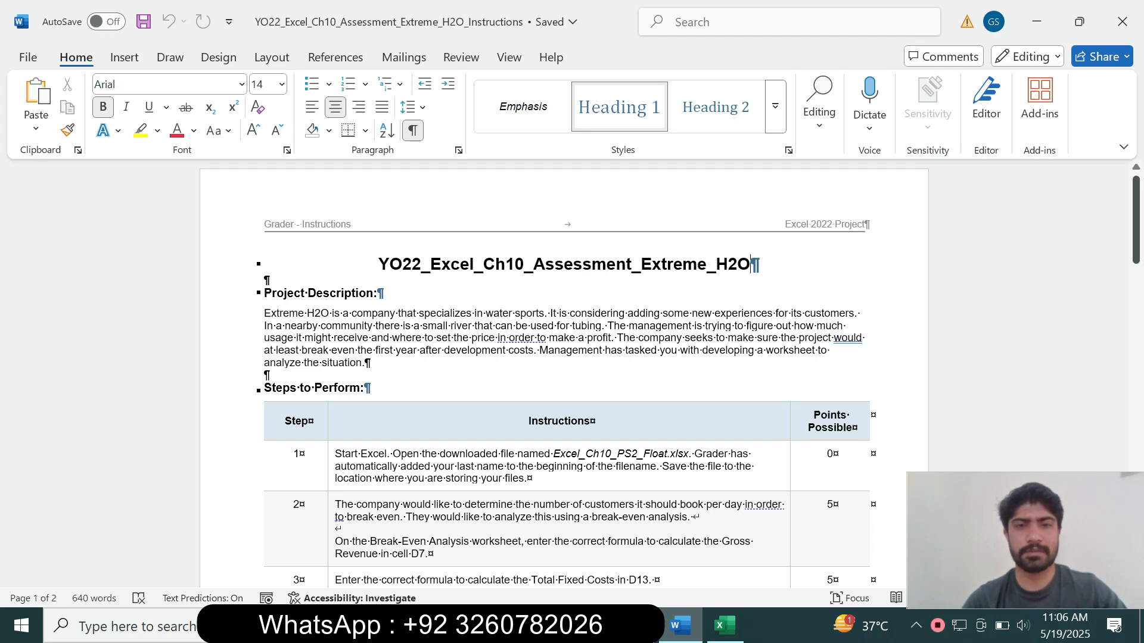
mouse_move(1136, 234)
left_mouse_down()
mouse_move(1136, 443)
mouse_move(1136, 232)
left_mouse_up()
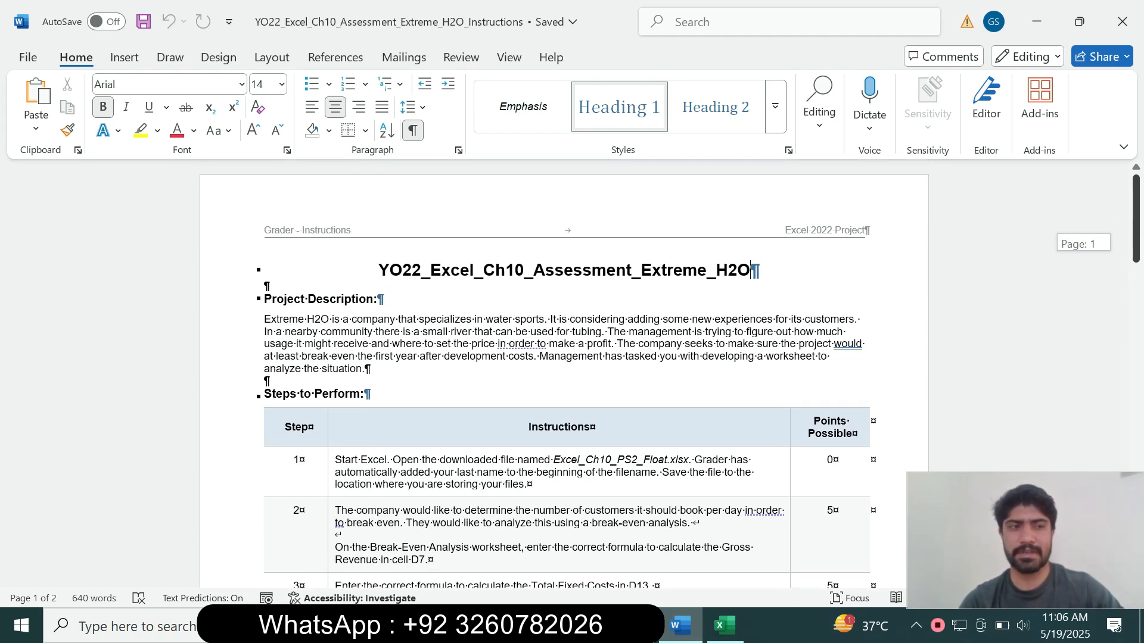
mouse_move(1136, 233)
left_mouse_down()
mouse_move(1136, 273)
mouse_move(1136, 249)
left_mouse_up()
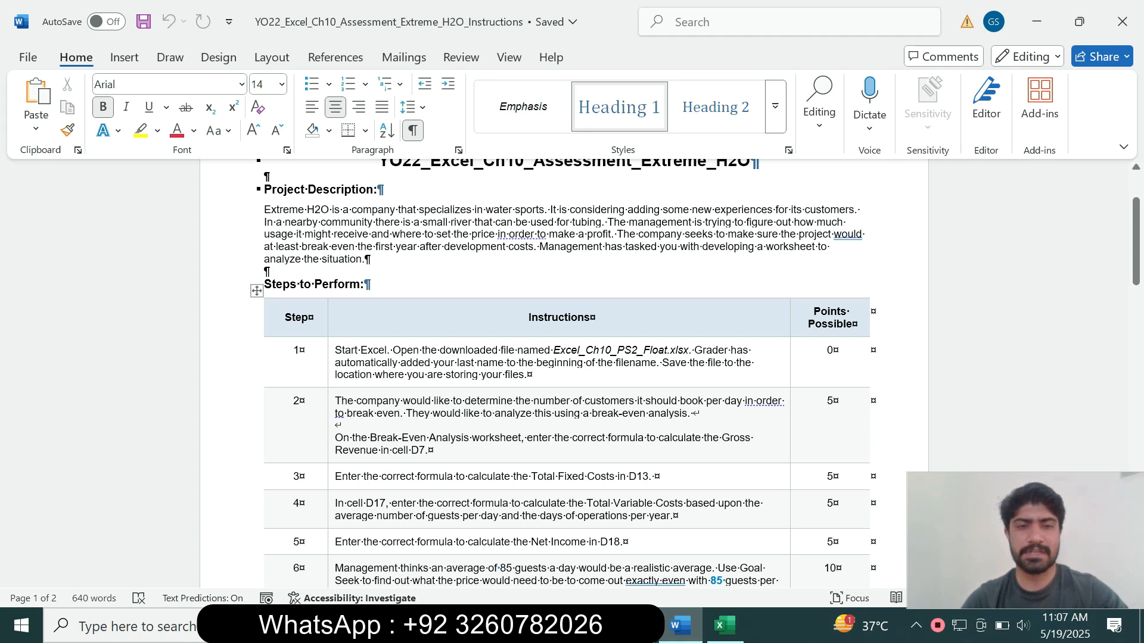
left_click(331, 364)
left_click(407, 340)
left_click_drag(335, 350, 524, 375)
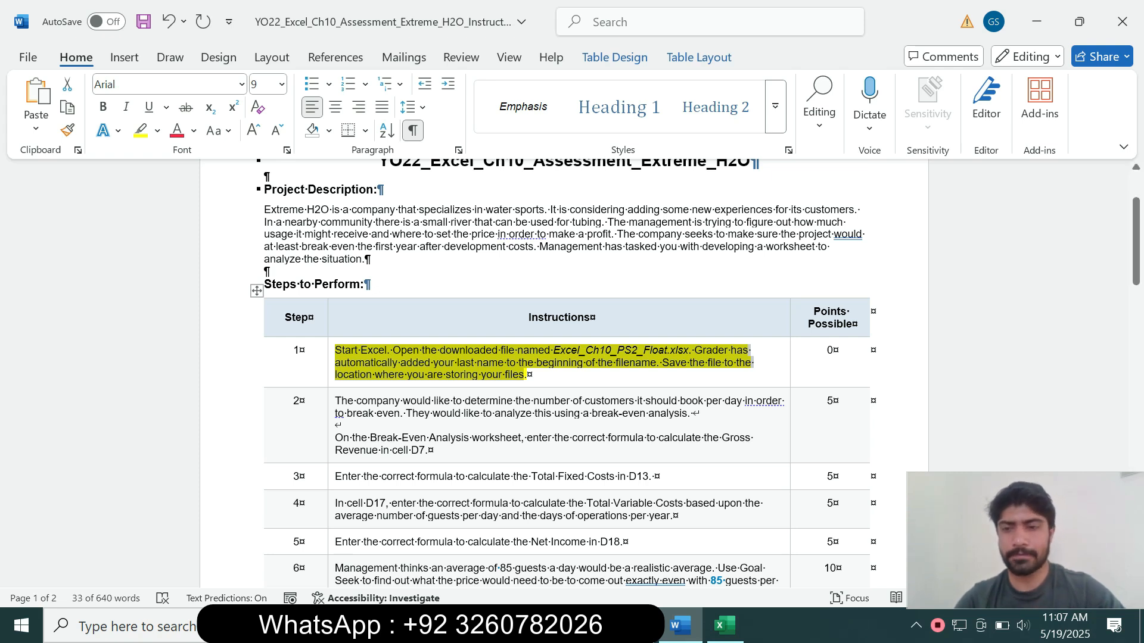
Glance at the Excel break-even workbook, then reselect step 1's instruction text in Word
left_click(724, 626)
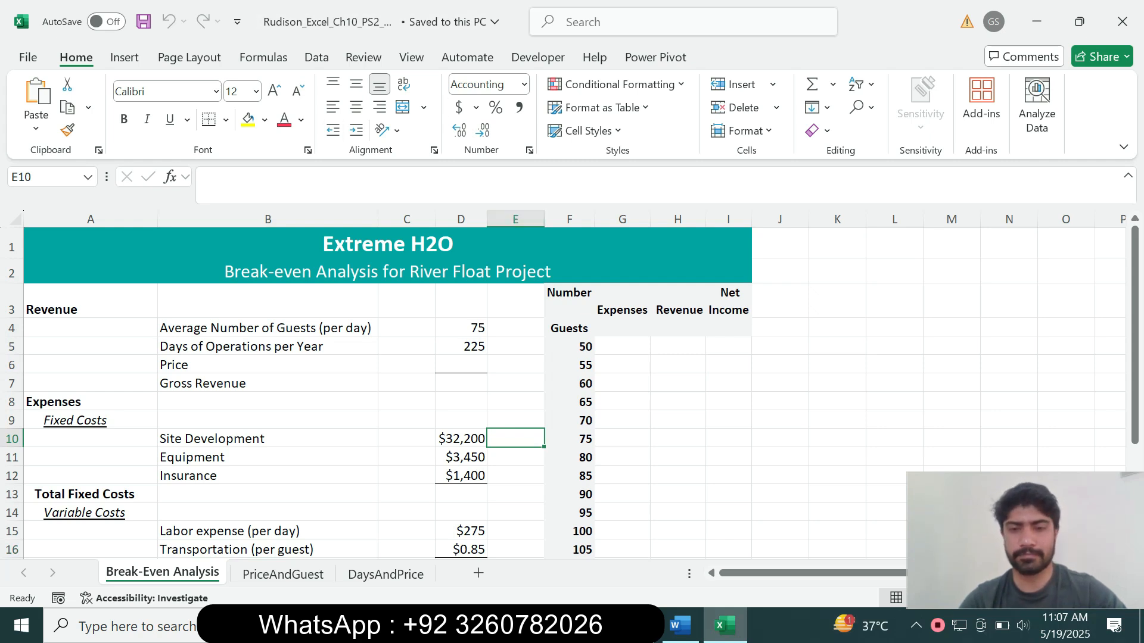
left_click(680, 625)
left_click(528, 375)
left_click_drag(528, 374, 335, 351)
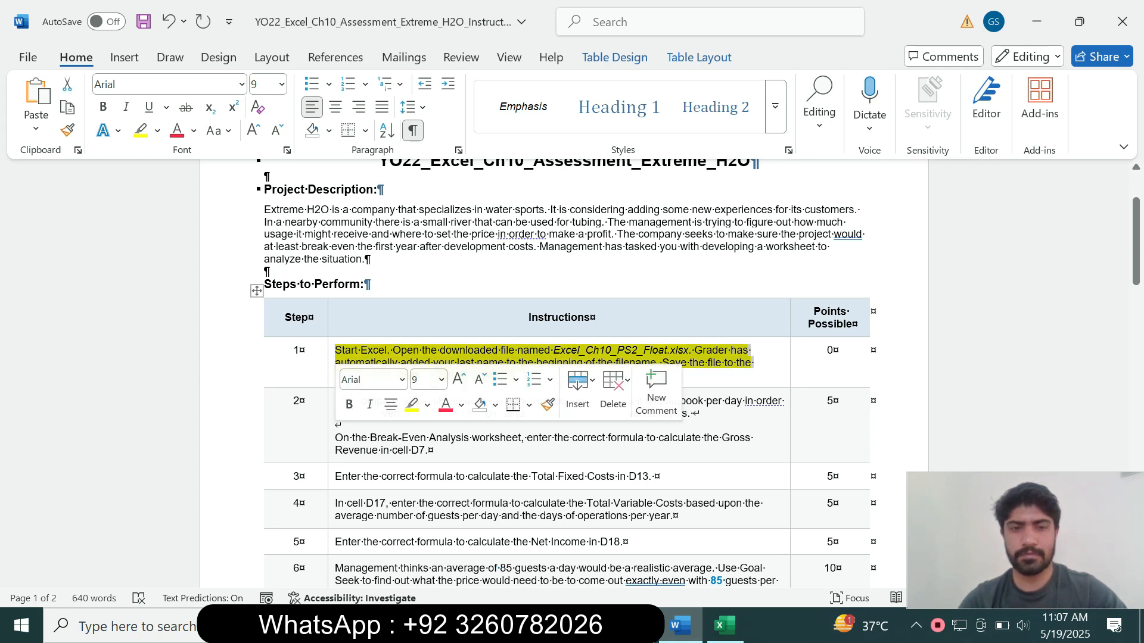
Remove step 1's yellow highlight and give step 2's text 14 pt size with turquoise highlight
left_click(427, 405)
left_click(454, 549)
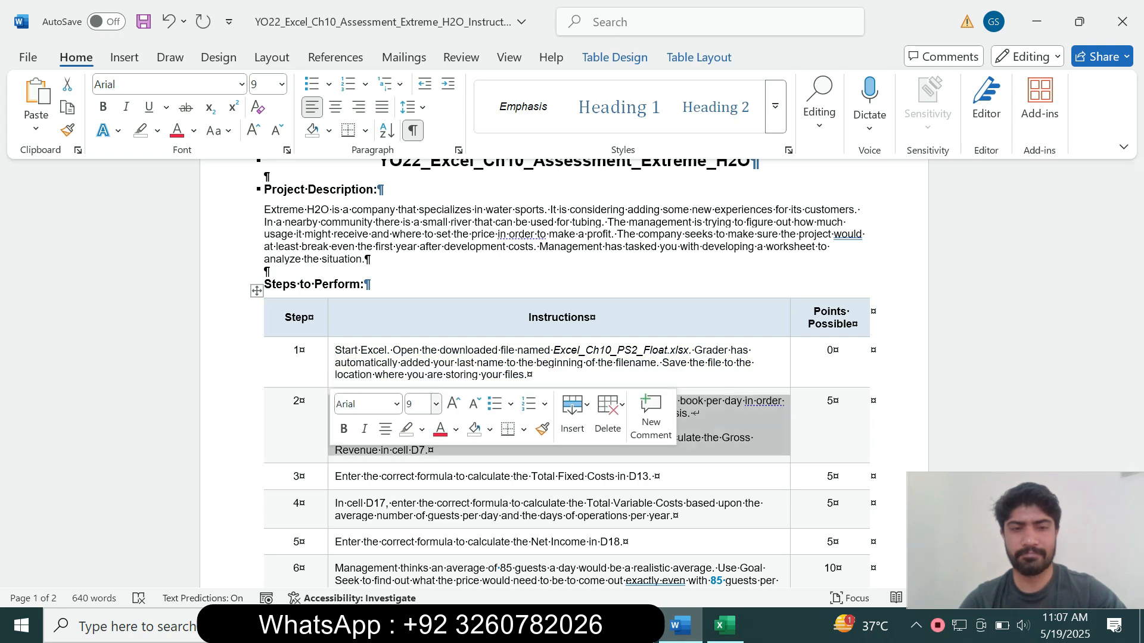
left_click(436, 404)
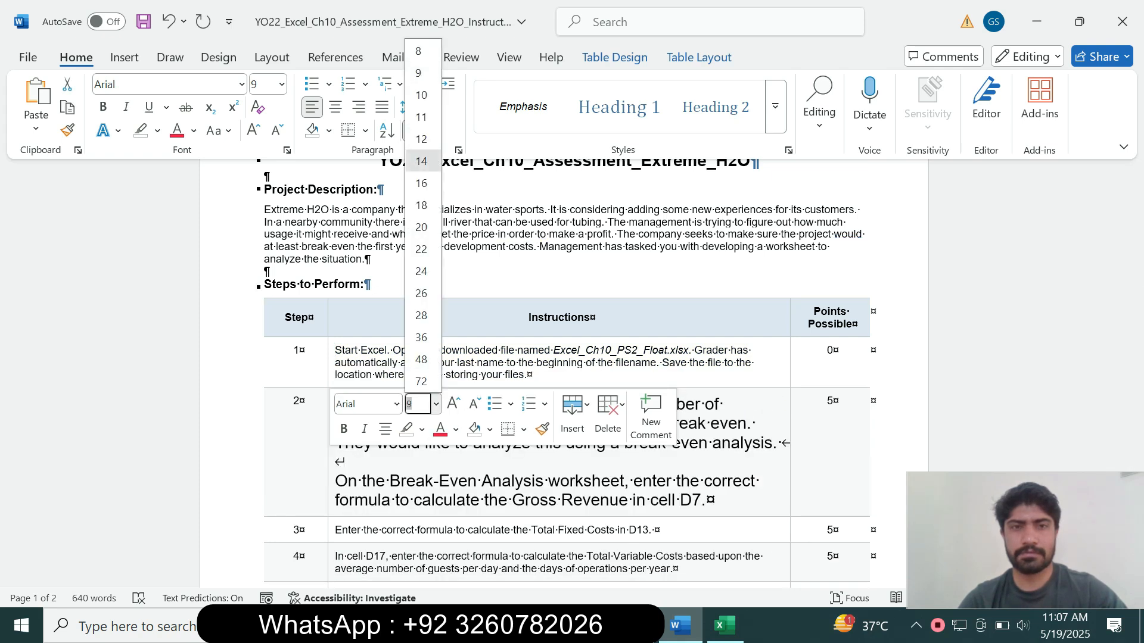
left_click(421, 161)
left_click(157, 130)
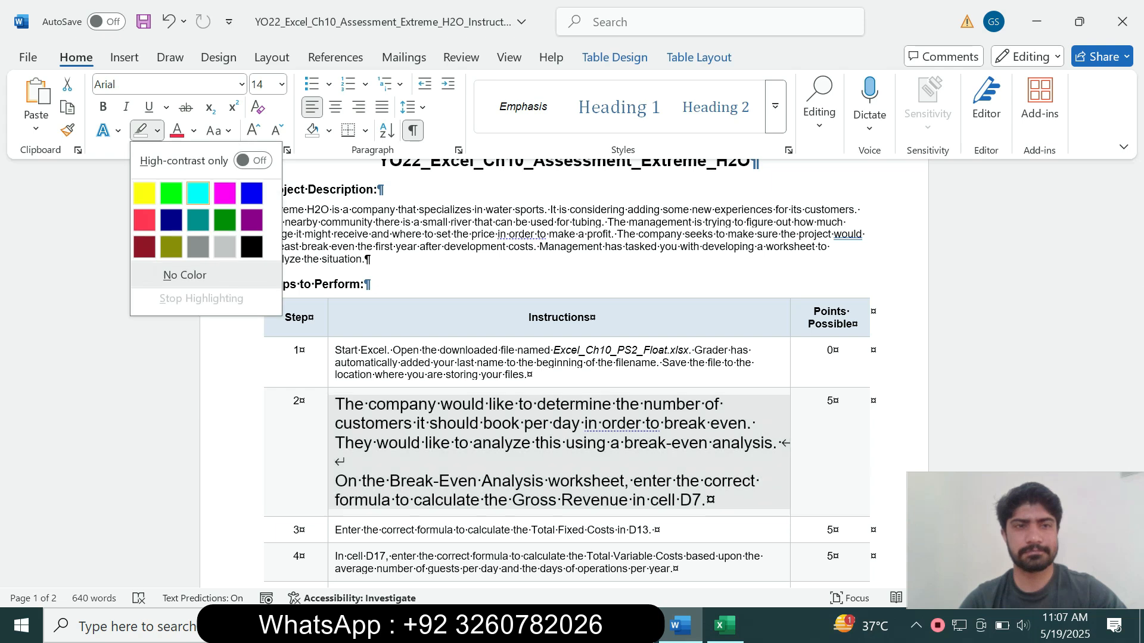
left_click(198, 193)
Mark the words 'Break-Even Analysis worksheet' in step 2, then switch to Excel
left_click_drag(1136, 242, 1136, 266)
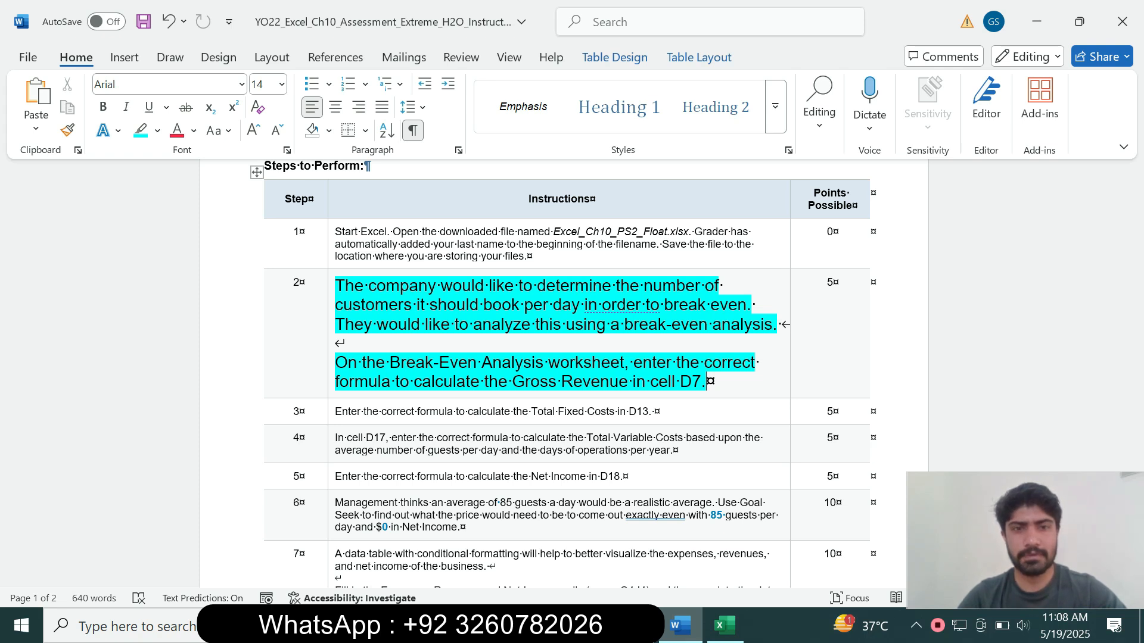
left_click_drag(432, 362, 624, 362)
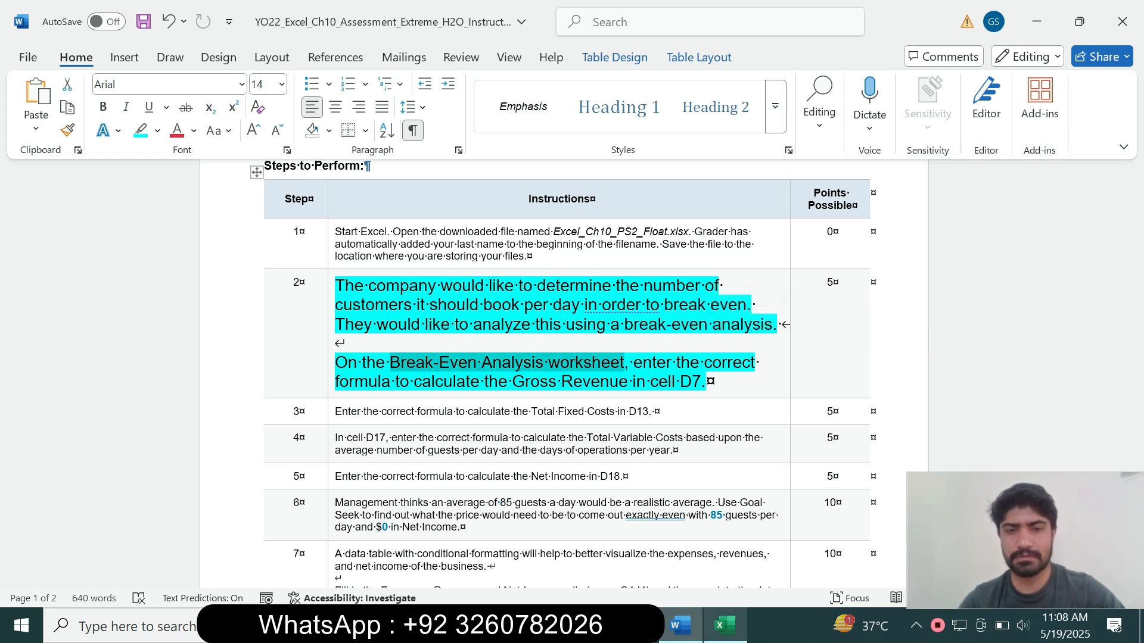
left_click(725, 625)
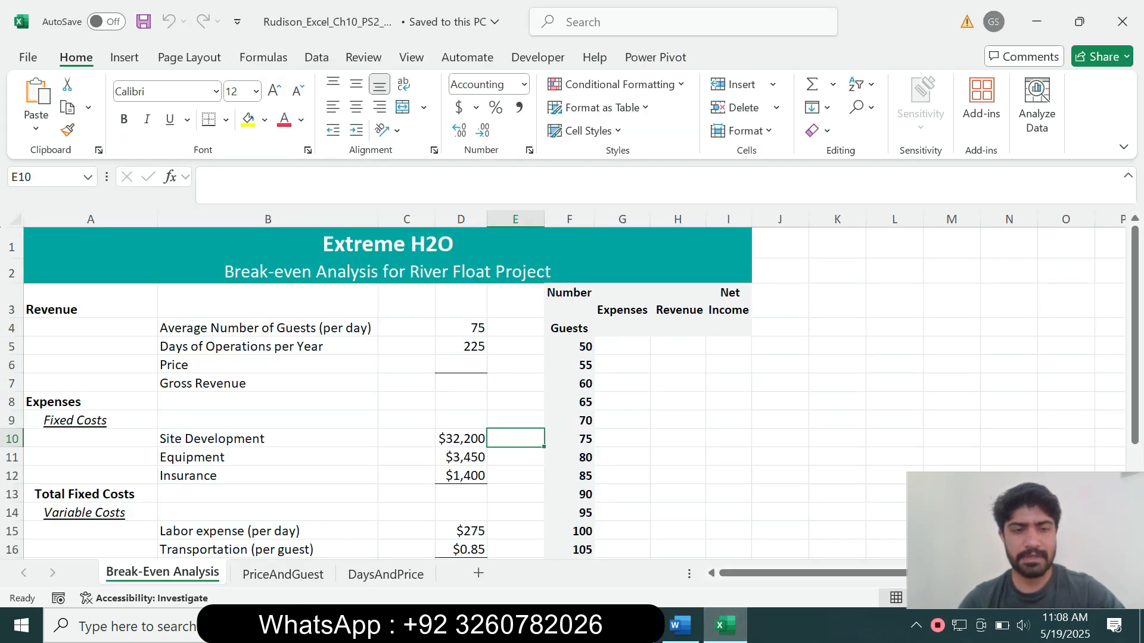
Select Gross Revenue cell D7 in Excel, rechecking step 2's instructions in Word
left_click(679, 625)
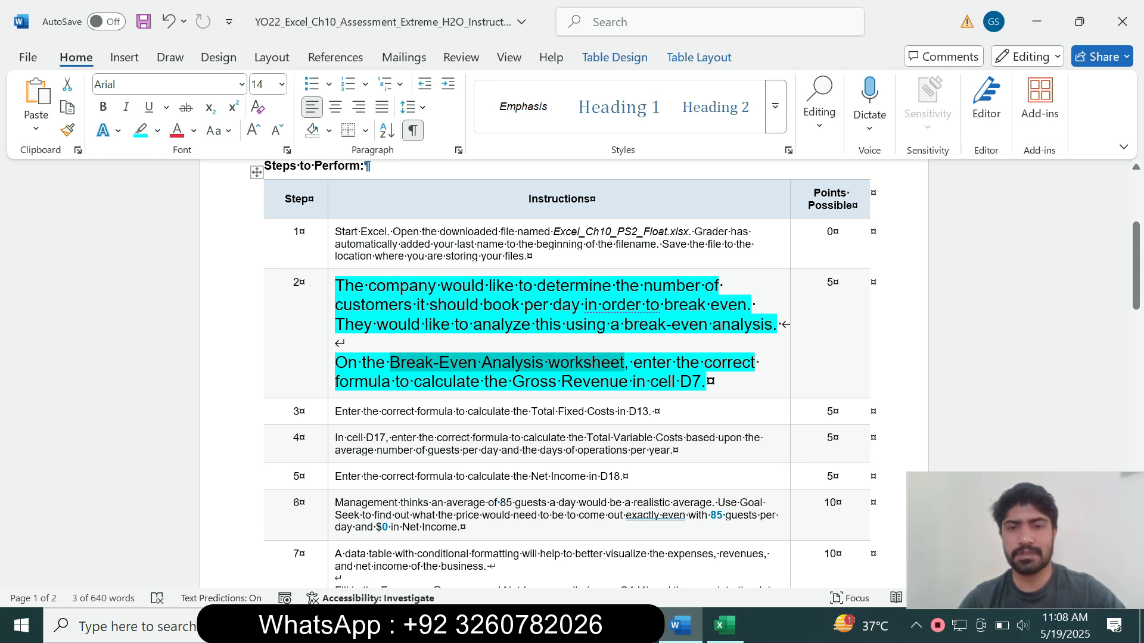
left_click(725, 626)
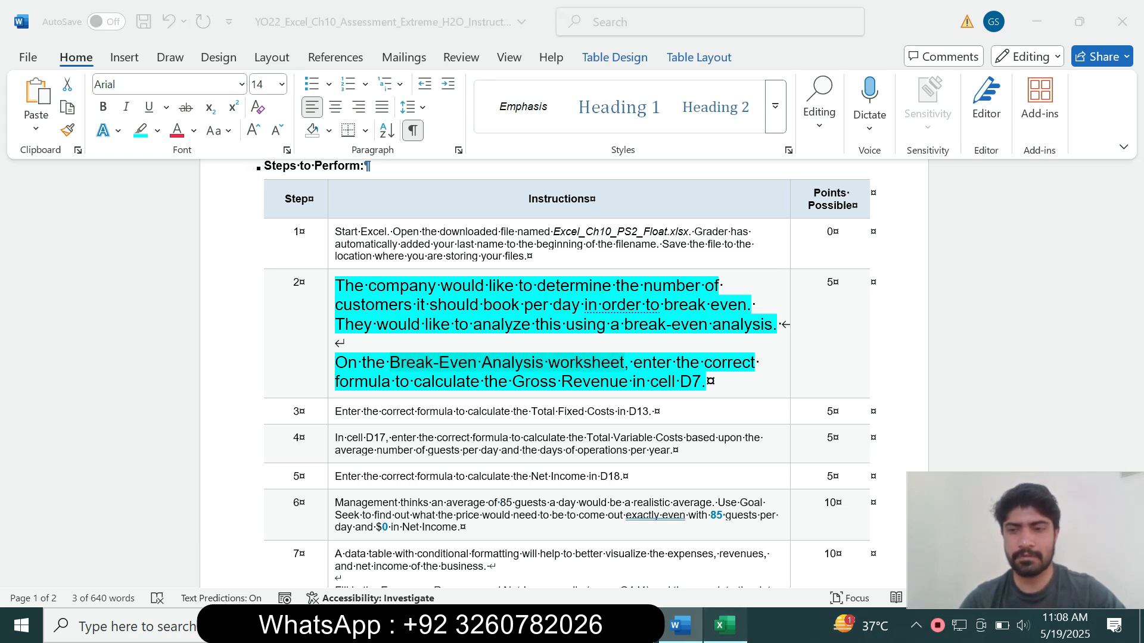
left_click(461, 383)
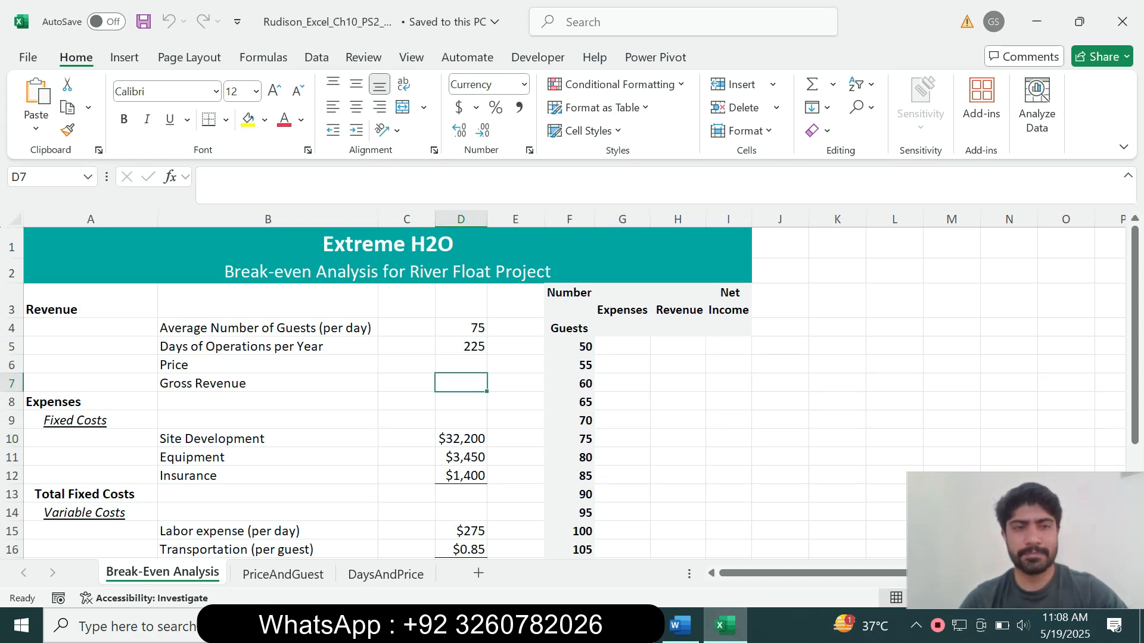
left_click(679, 626)
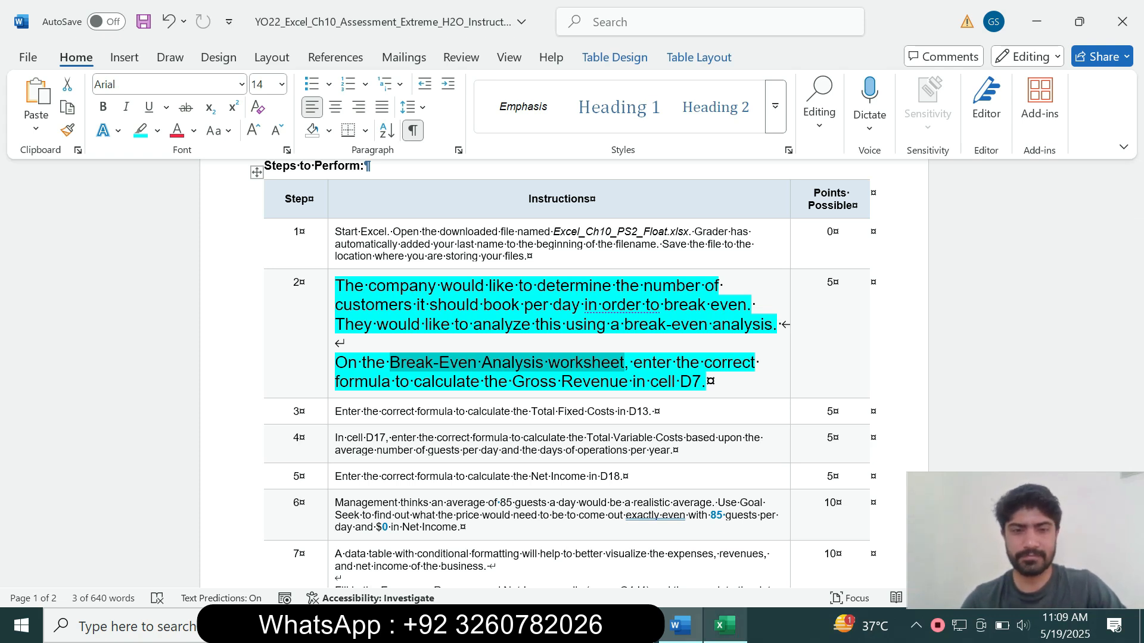
left_click(725, 625)
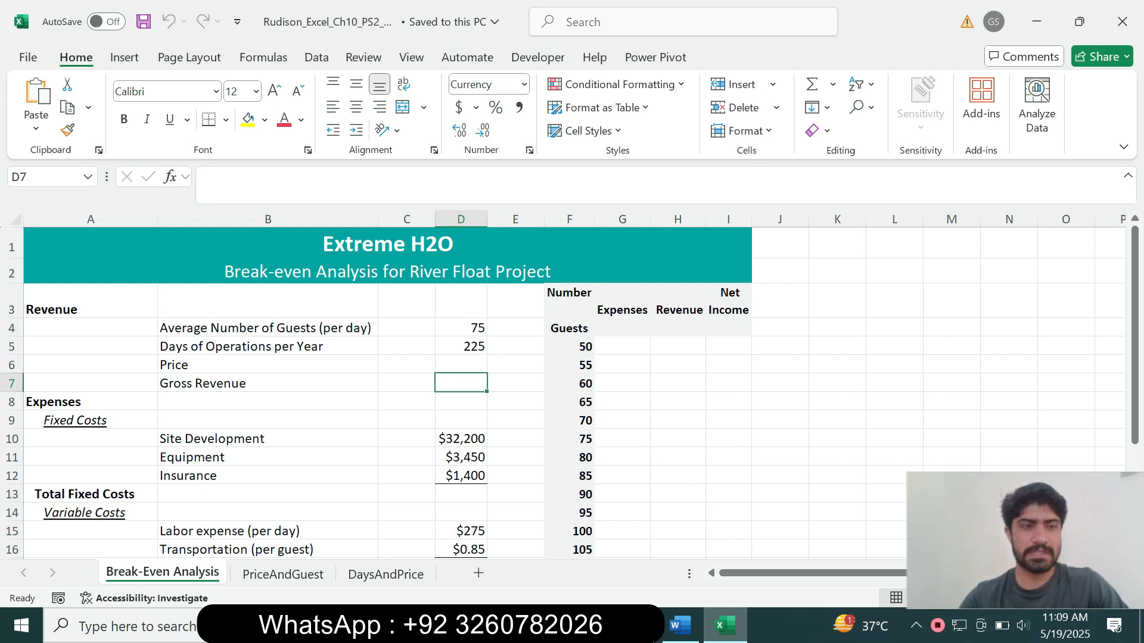
Enter =D4*D5*D6 in D7 for Gross Revenue and reselect D7
type("=")
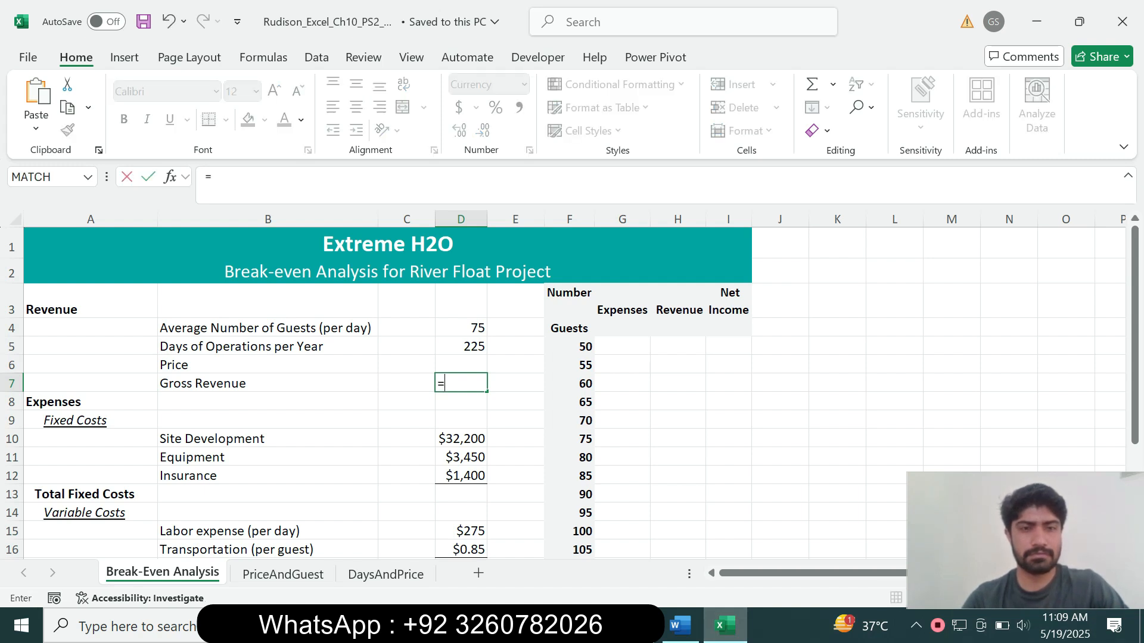
key("BackSpace")
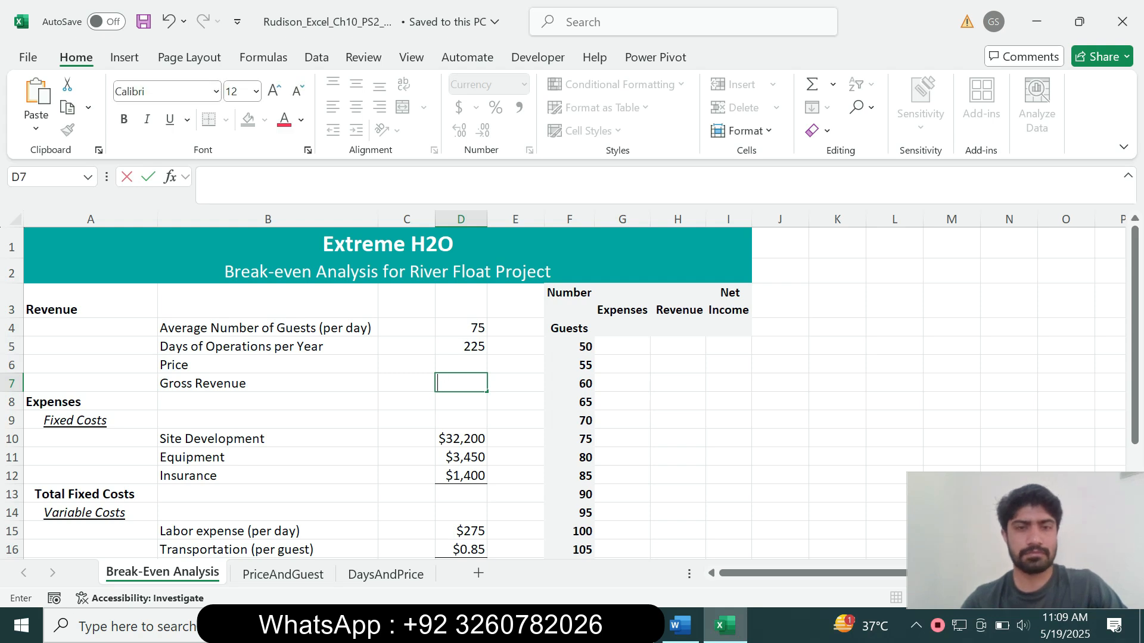
left_click(680, 626)
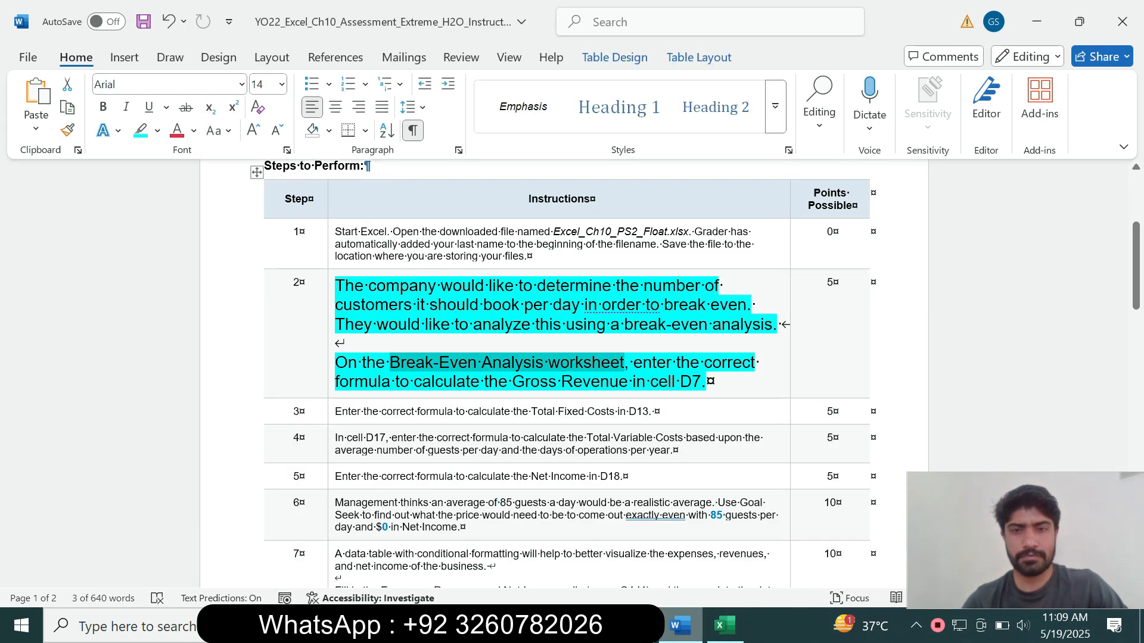
left_click(725, 626)
type("=")
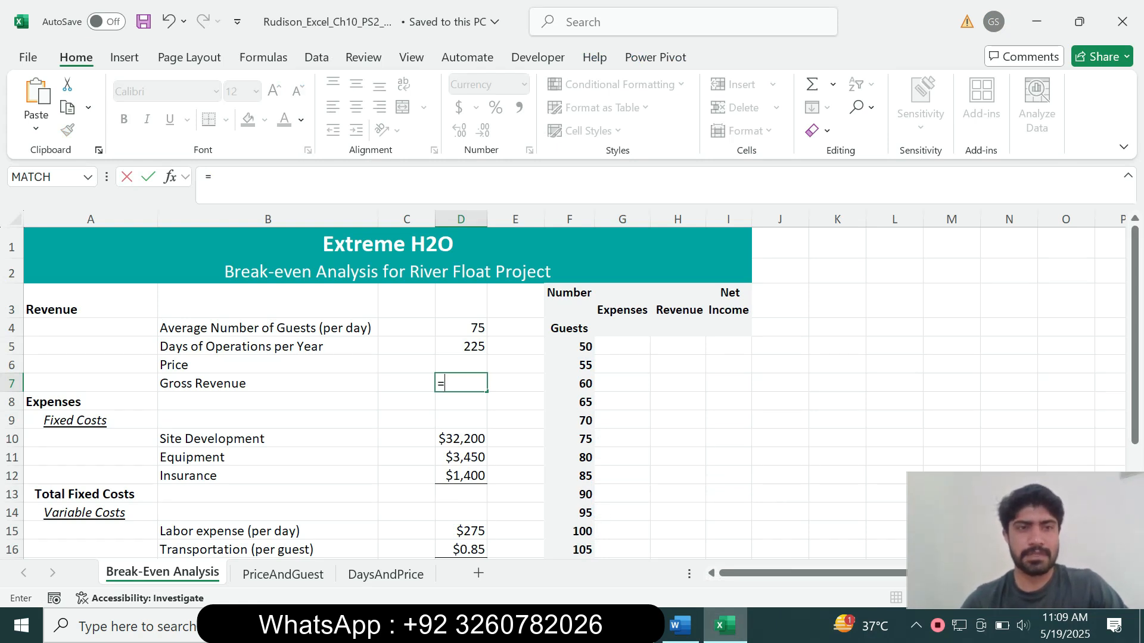
left_click(461, 328)
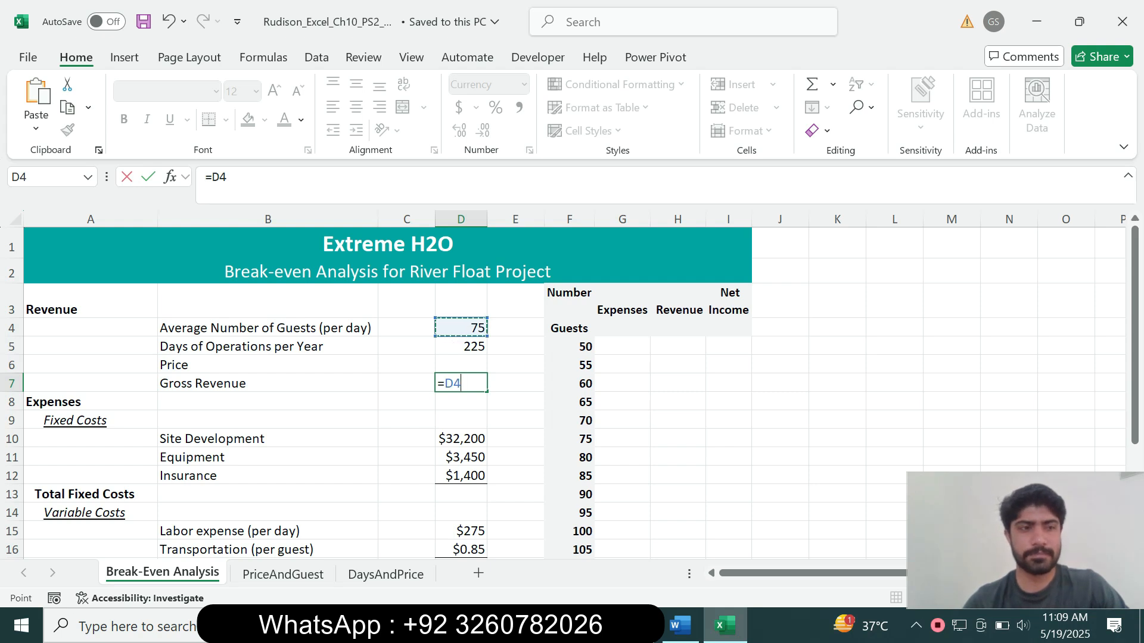
type("*")
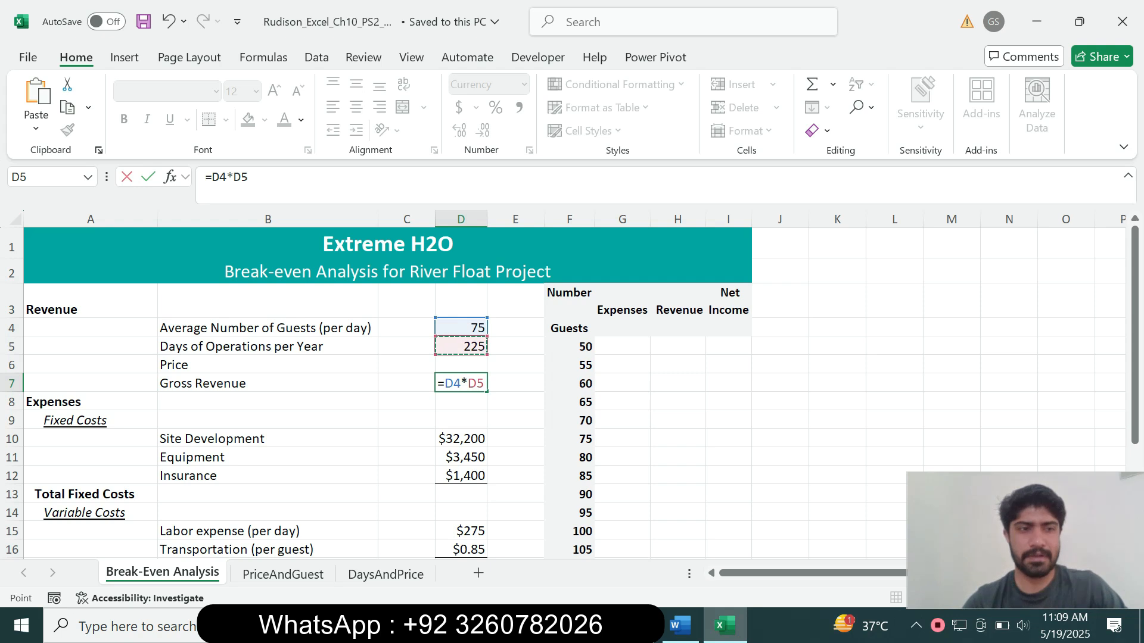
type("*")
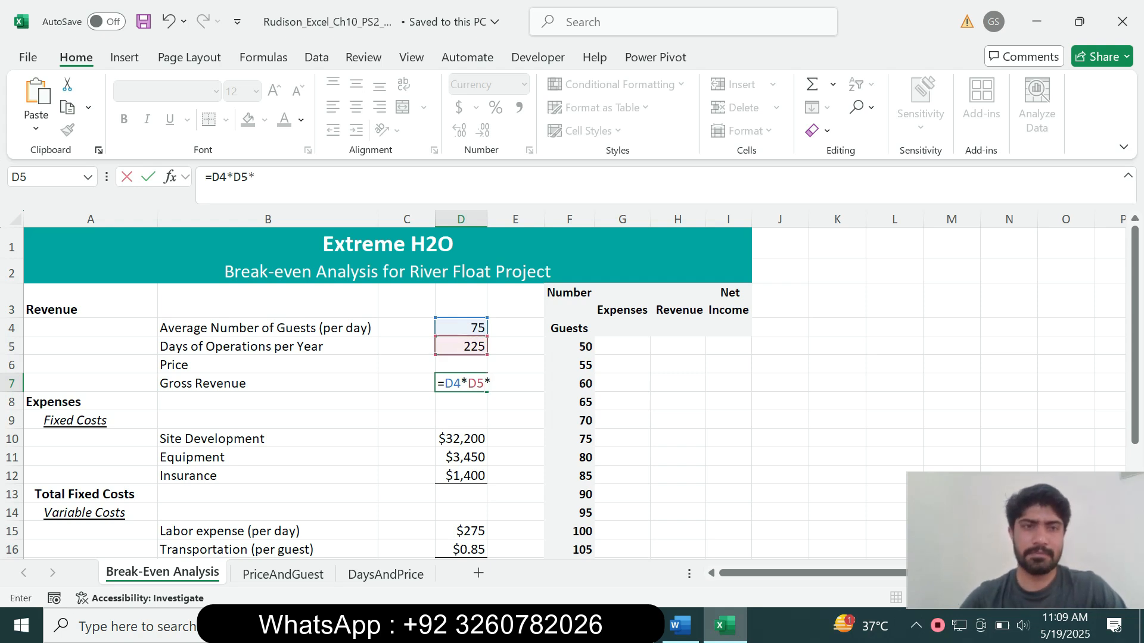
key("Up")
key("Return")
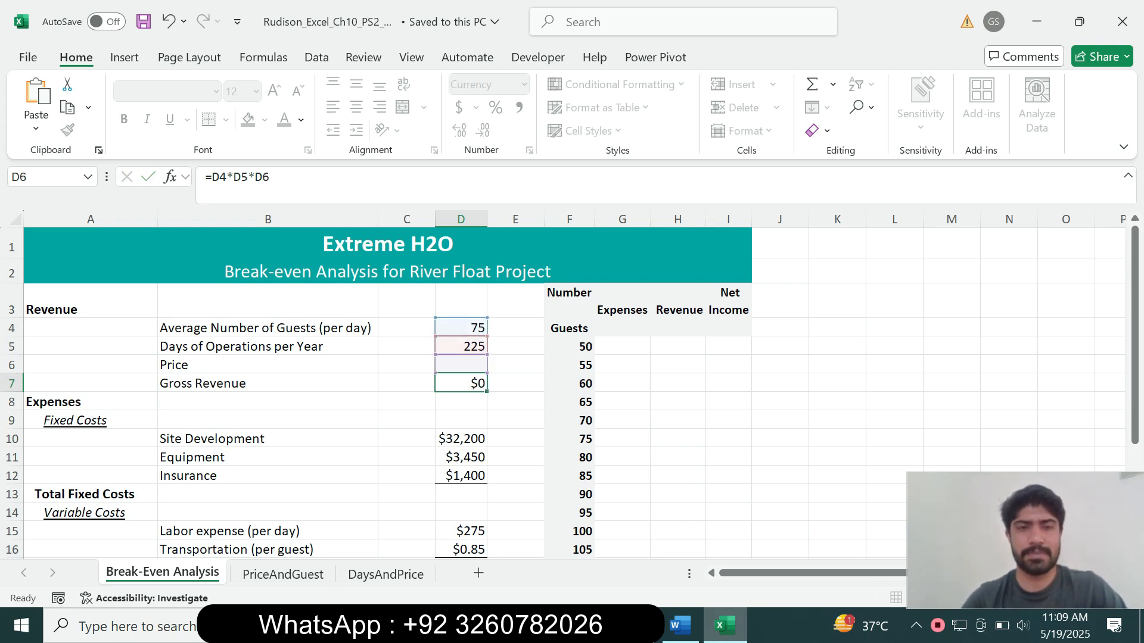
key("Up")
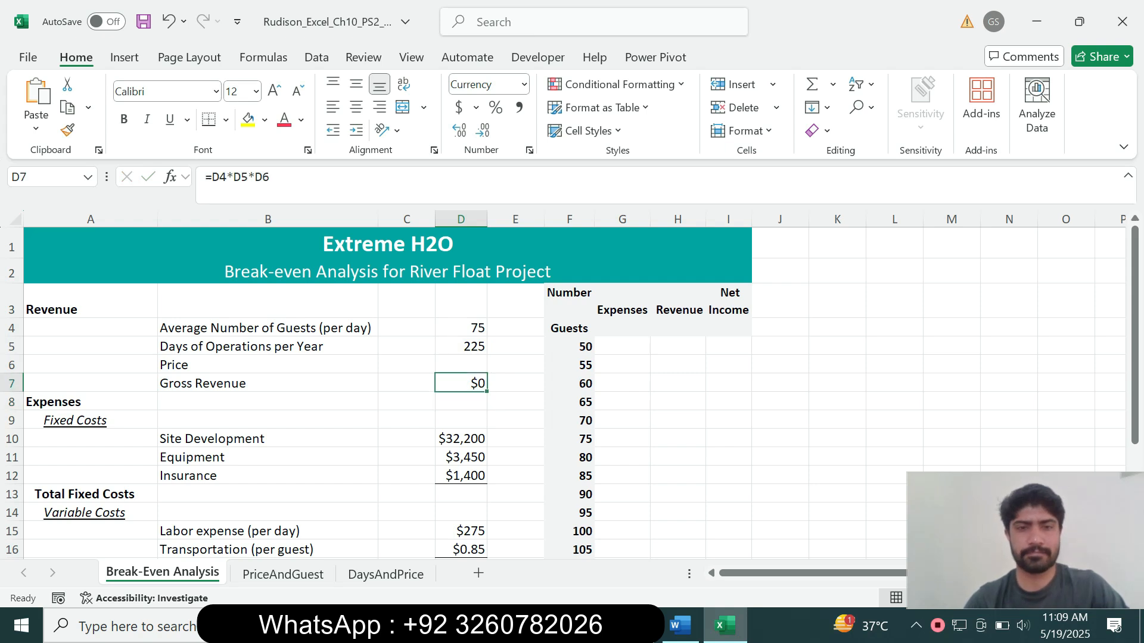
Switch to Word and set step 2's instruction text back to 9 pt
key("alt+Tab")
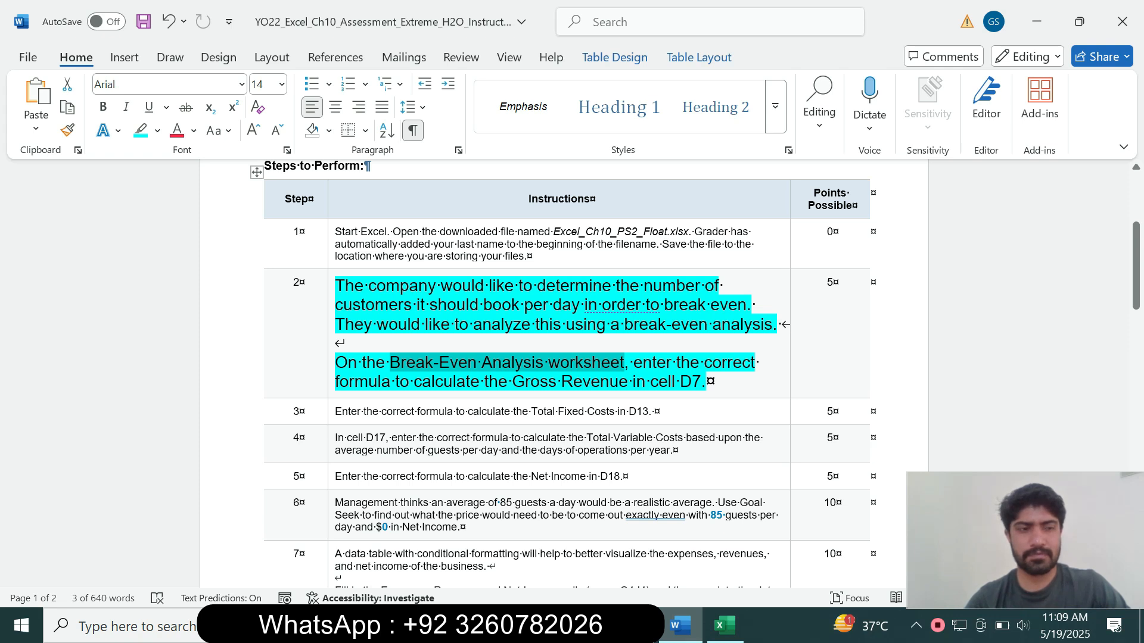
key("alt+Tab")
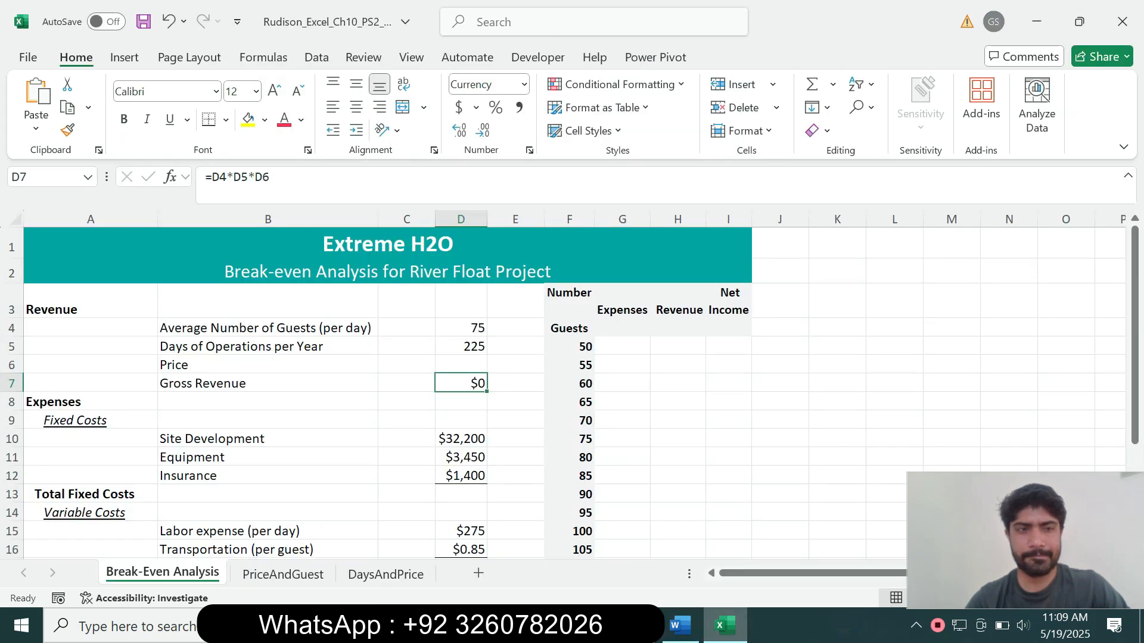
key("alt+Tab")
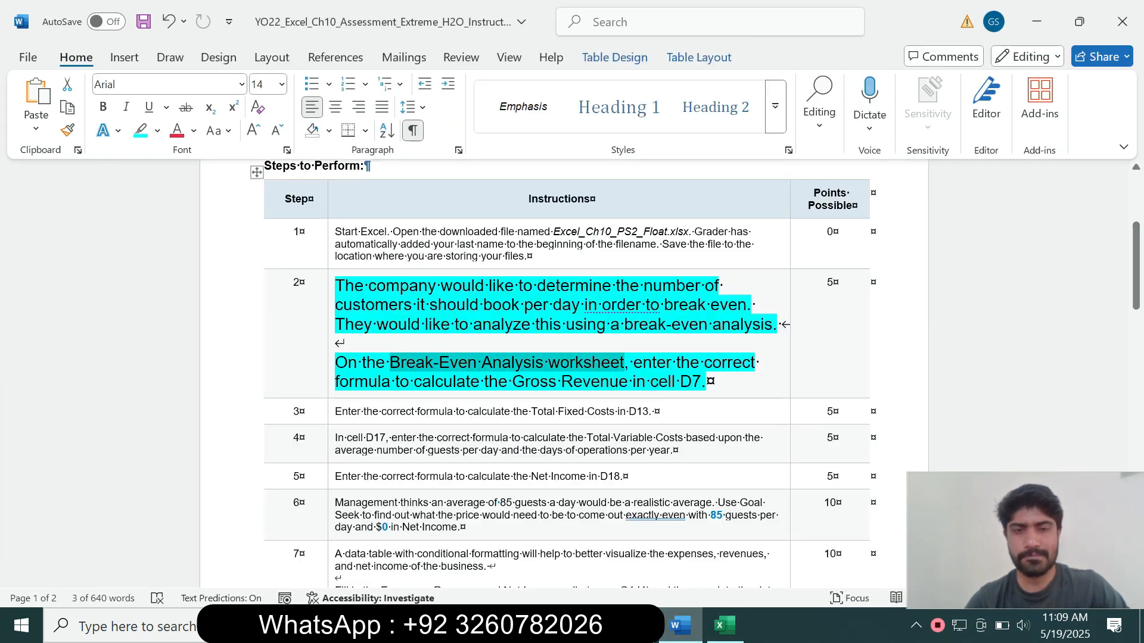
left_click(709, 382)
left_click_drag(708, 381, 352, 286)
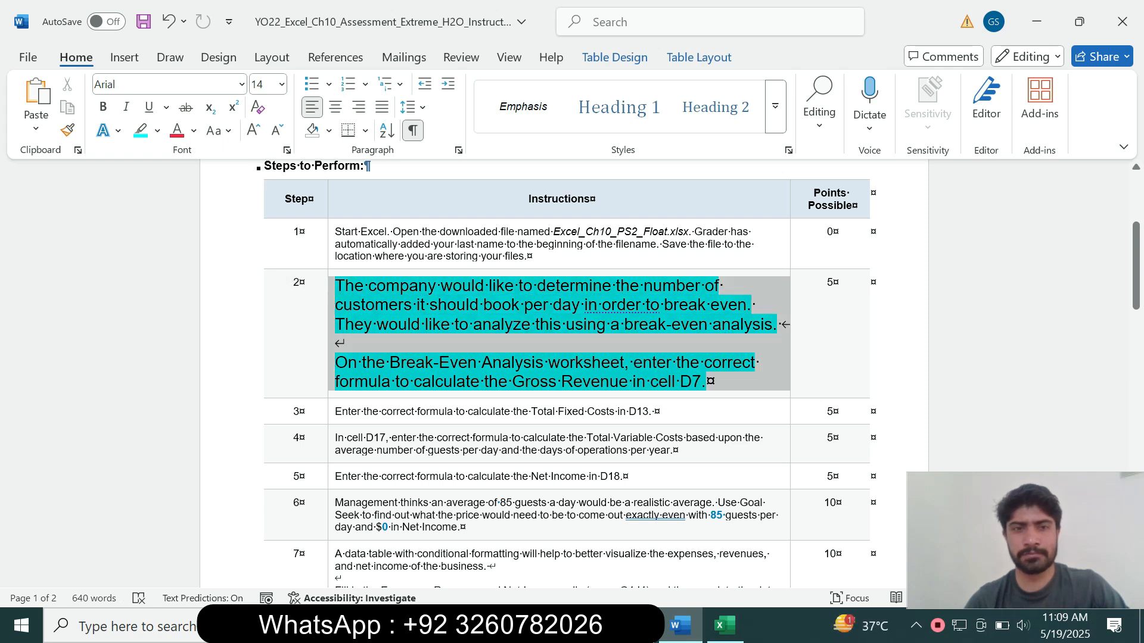
left_click(436, 222)
left_click(422, 267)
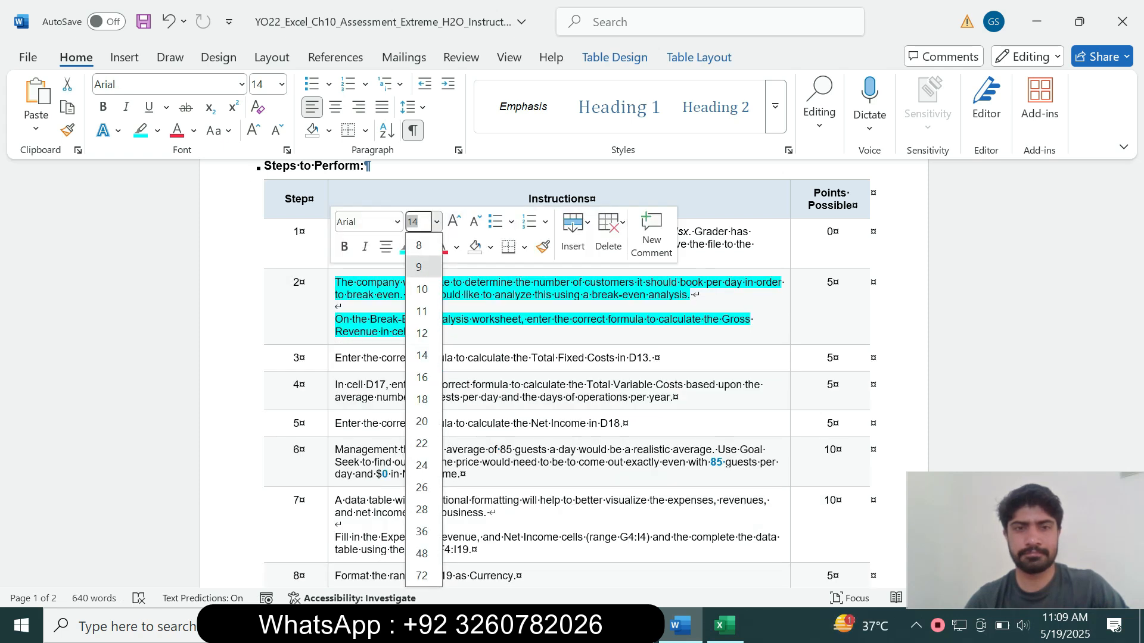
left_click(422, 246)
Clear step 2's highlight, make step 3's text 14 pt turquoise, then select D13 in Excel
left_click(452, 391)
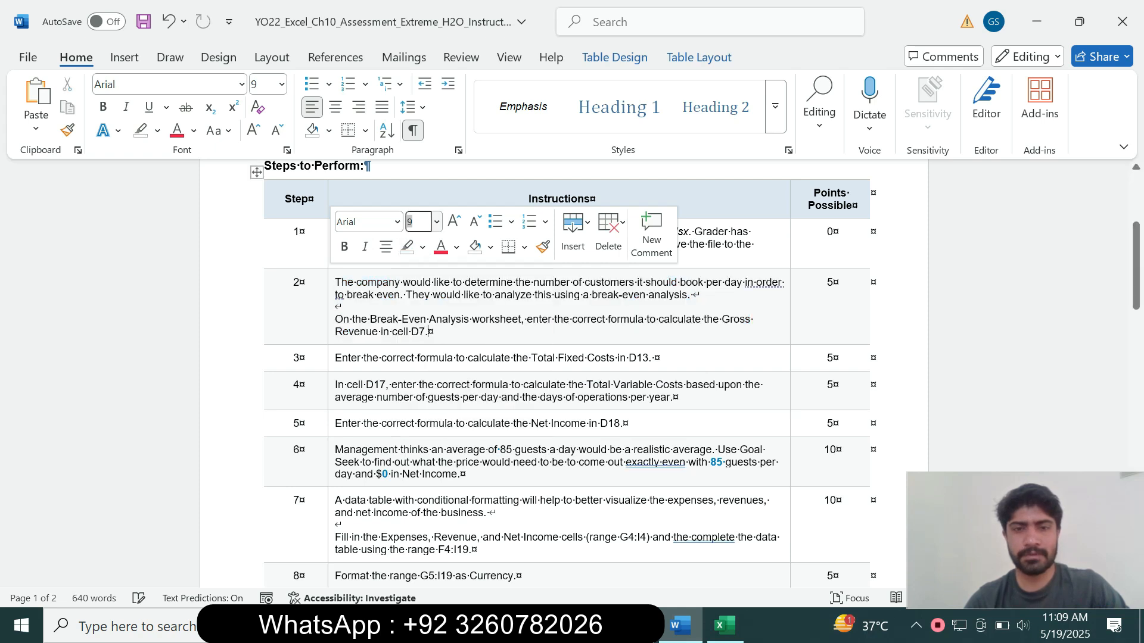
left_click(331, 360)
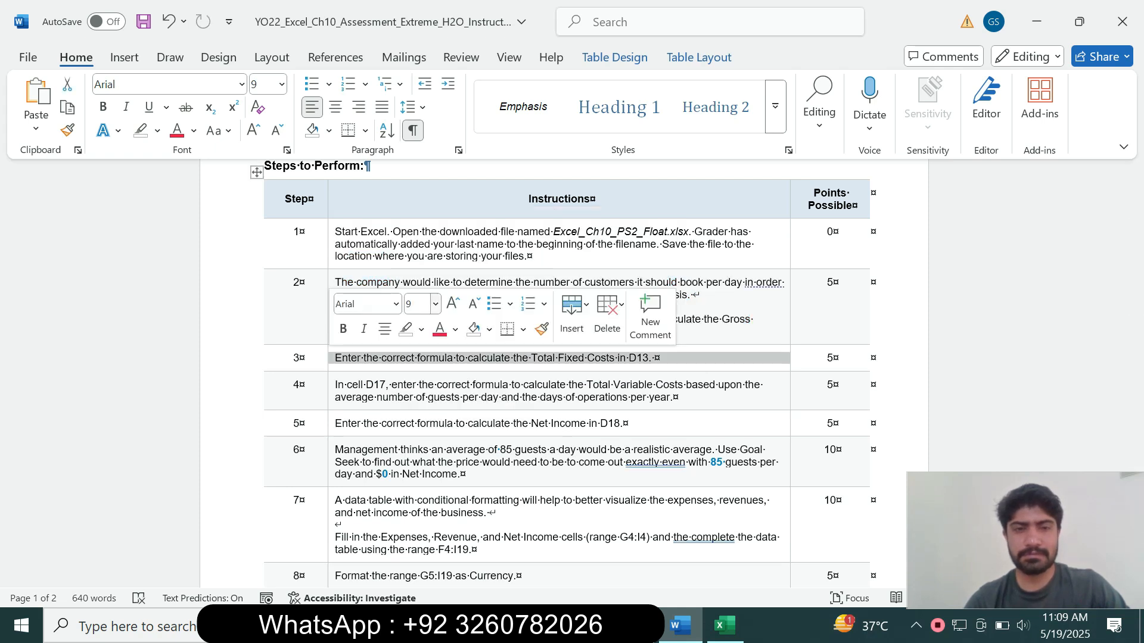
left_click(436, 304)
left_click(420, 123)
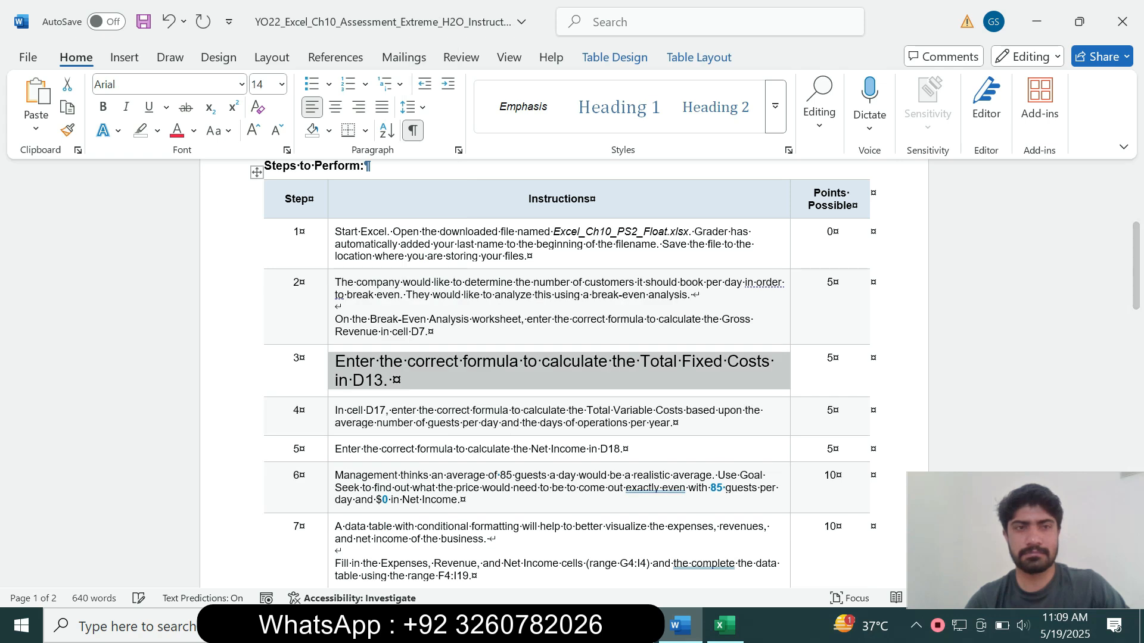
left_click(157, 131)
left_click(195, 178)
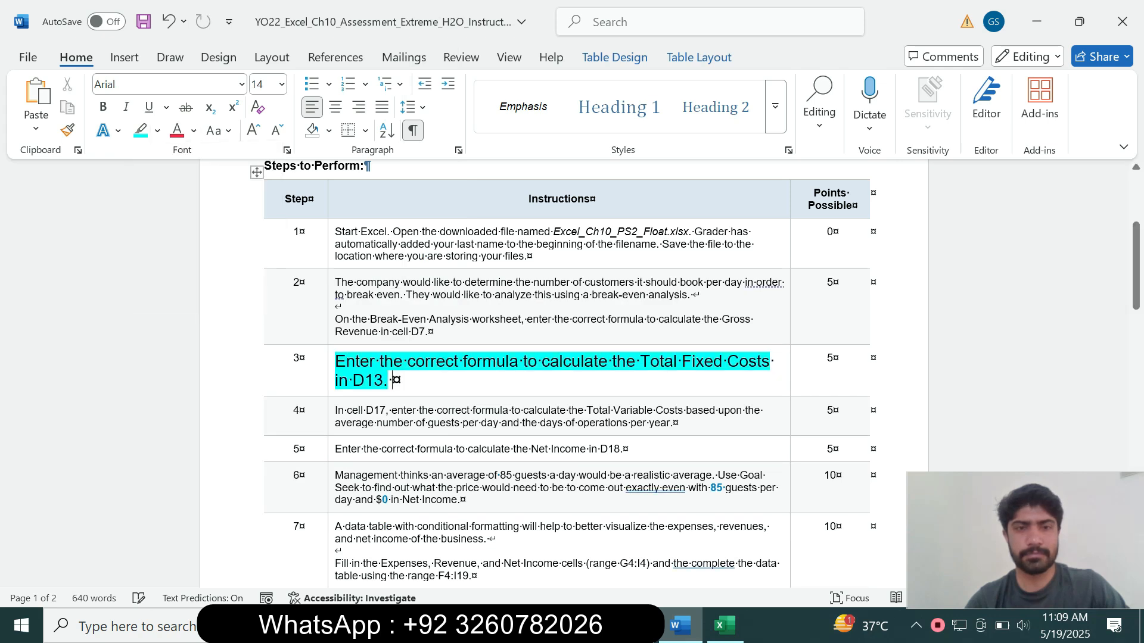
left_click_drag(1135, 265, 1136, 270)
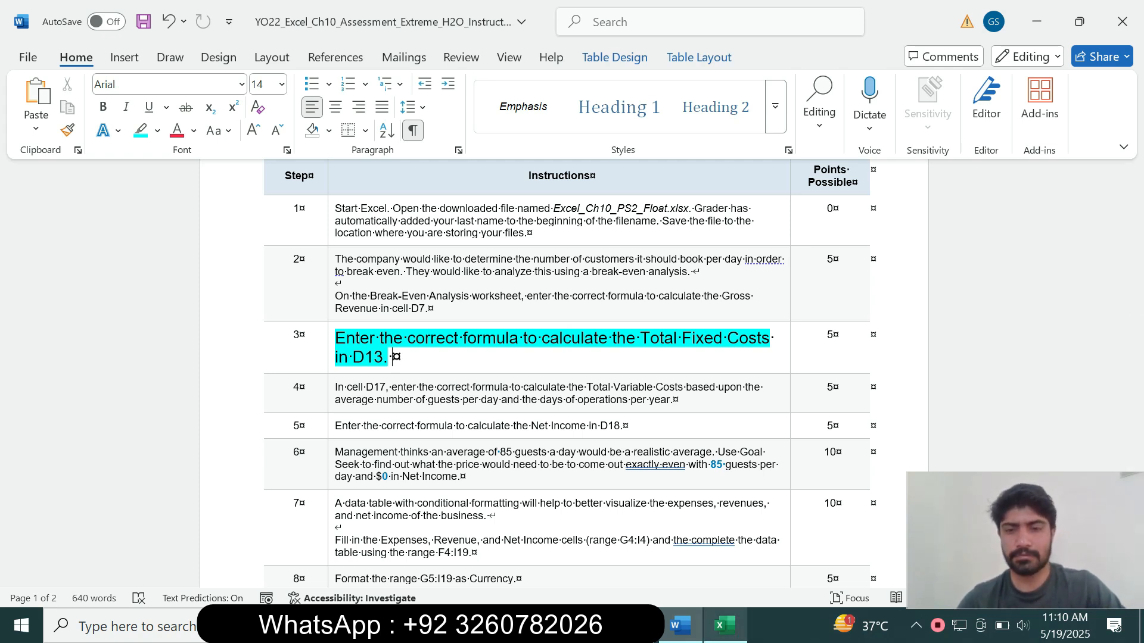
left_click(725, 626)
left_click(460, 493)
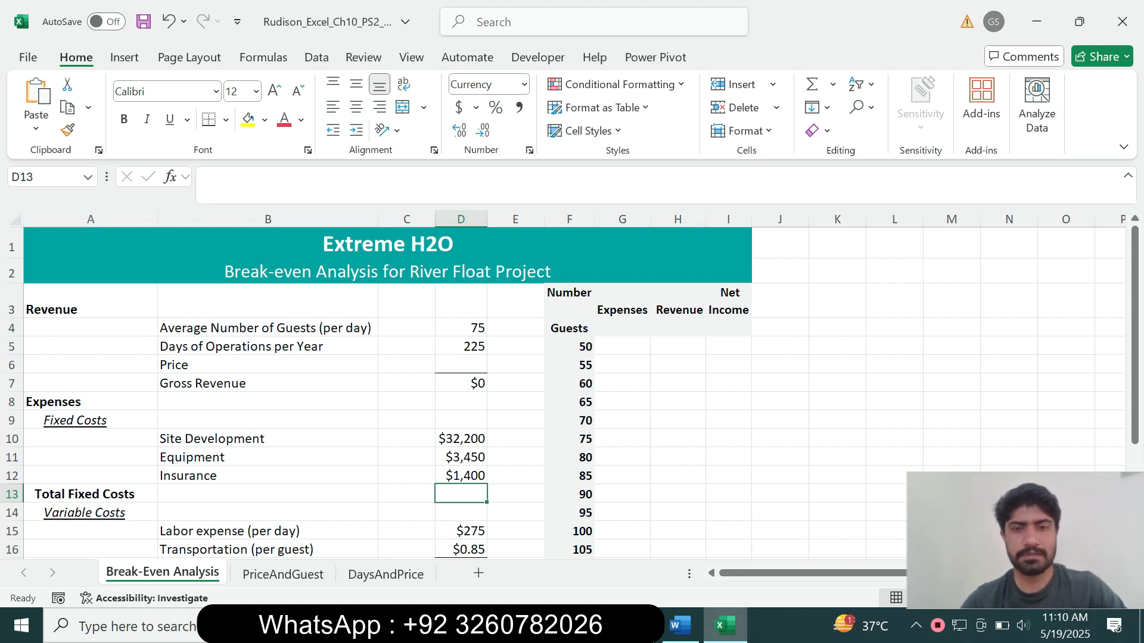
Enter =SUM(D10:D12) in D13 for Total Fixed Costs, giving $37,050
left_click(679, 626)
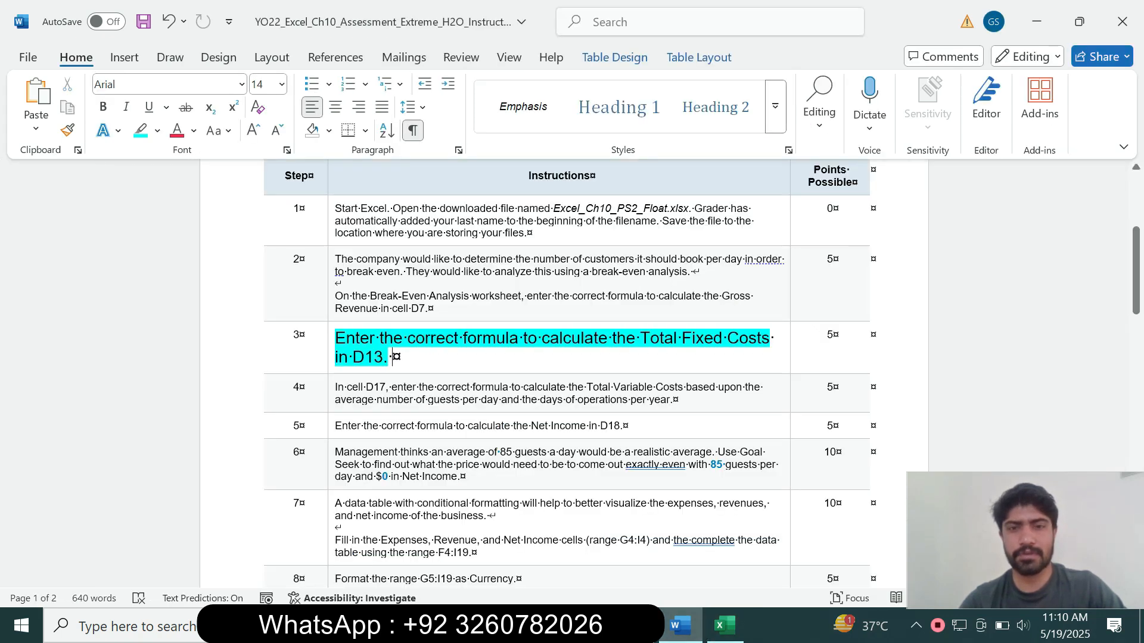
left_click_drag(612, 339, 773, 338)
key("alt+Tab")
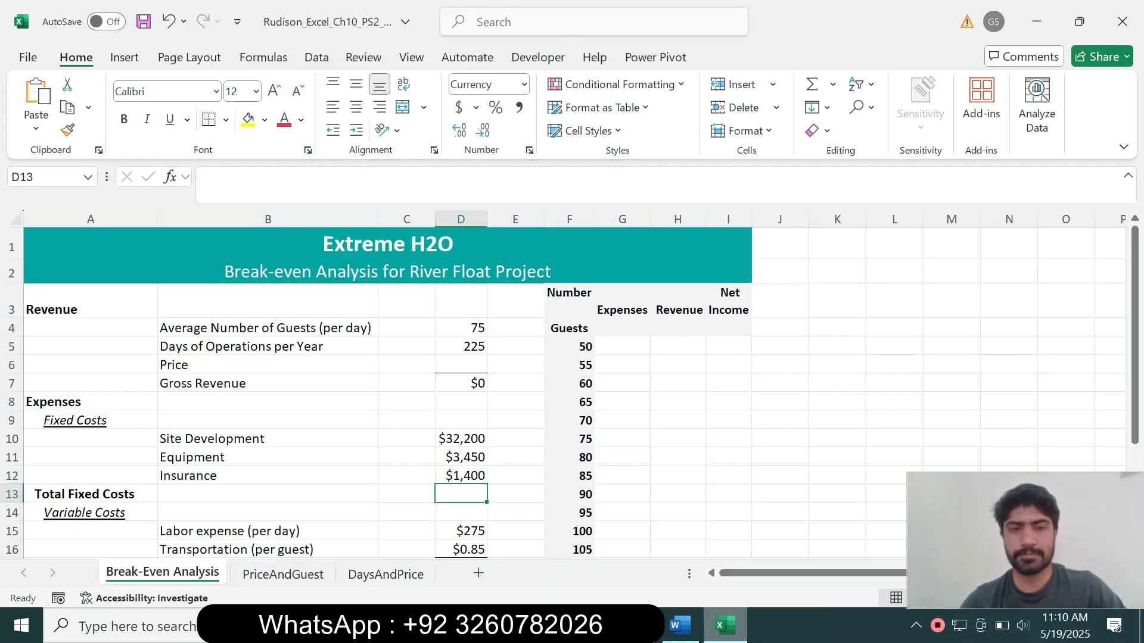
type("=")
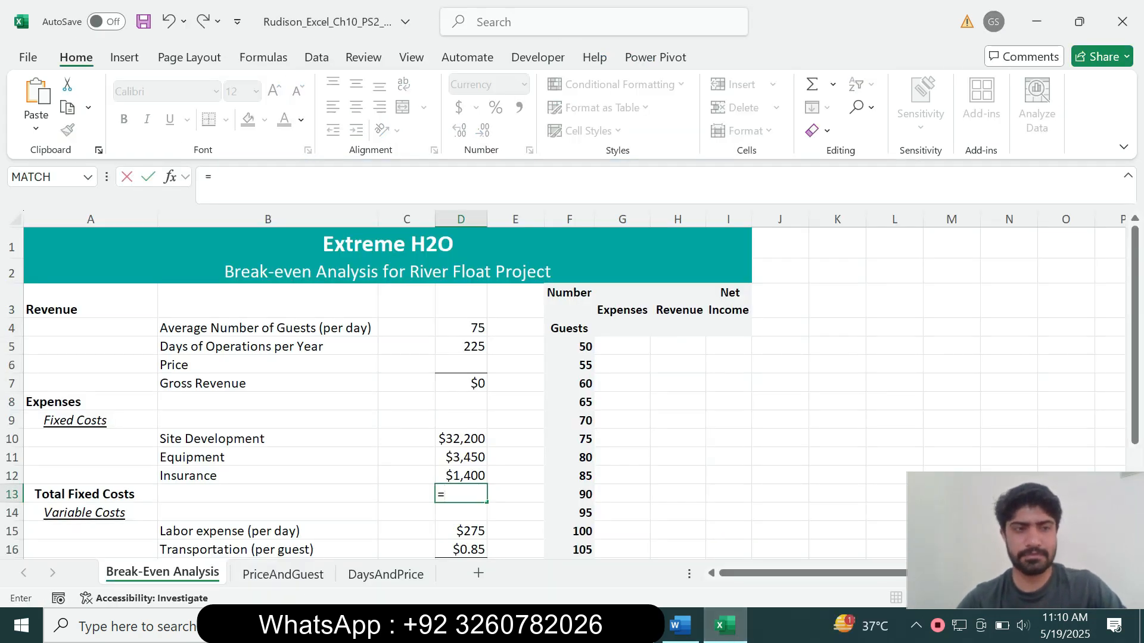
type("sum")
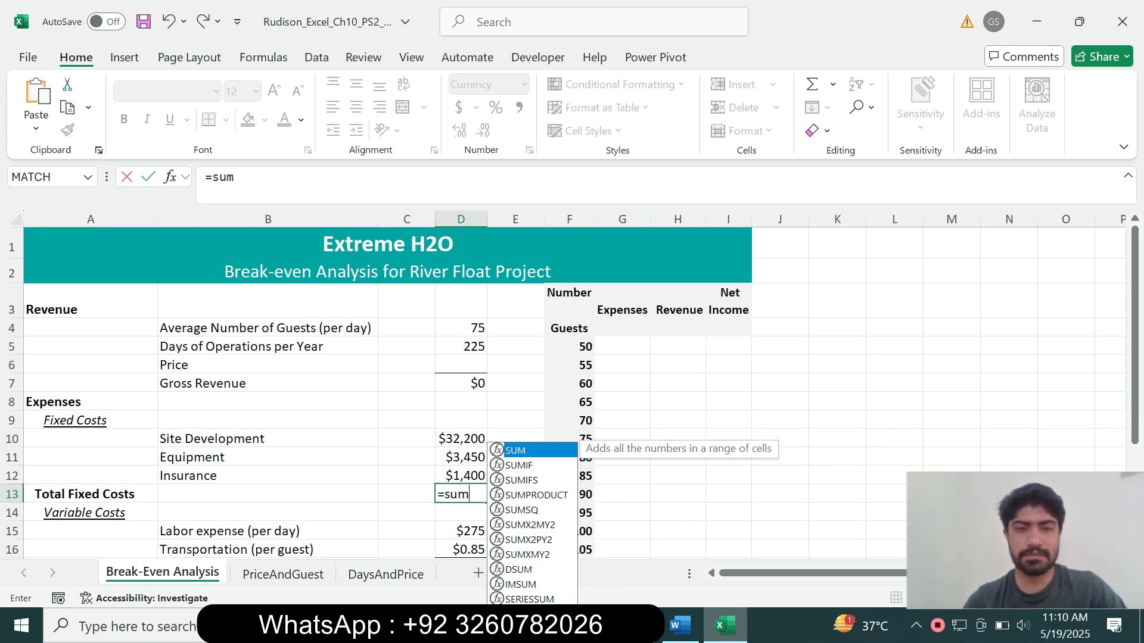
key("Tab")
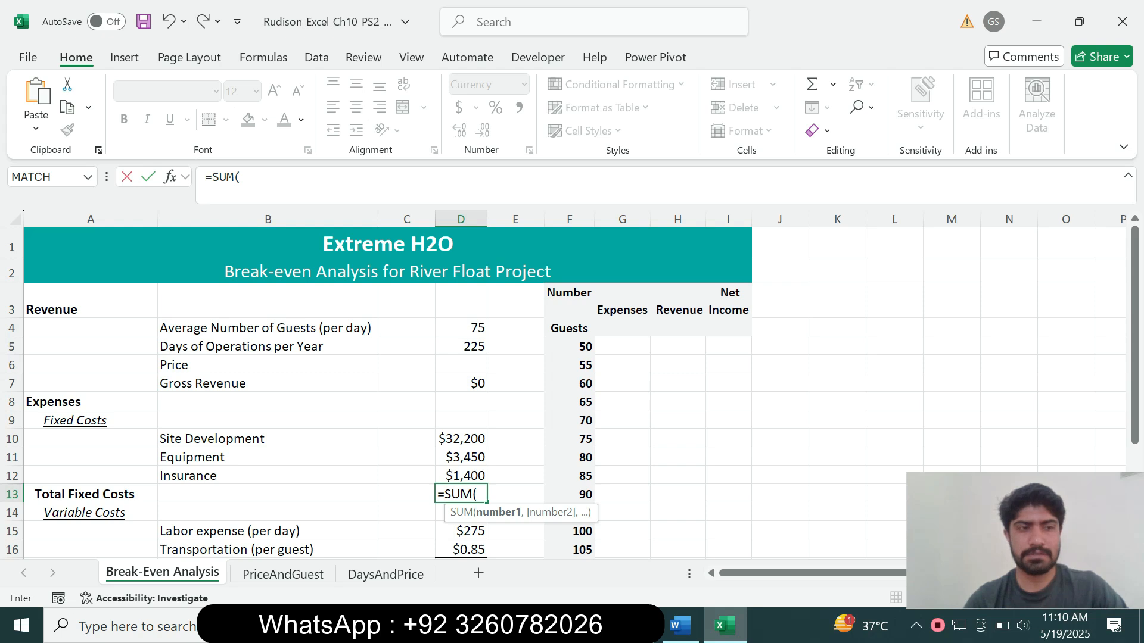
left_click(242, 177)
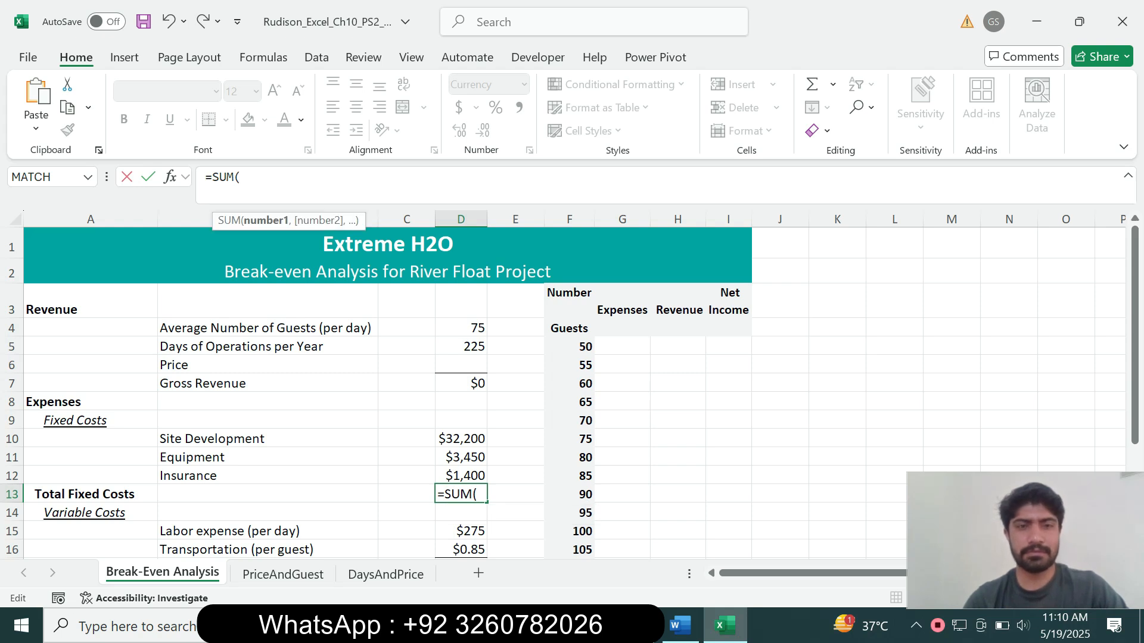
left_click_drag(461, 439, 460, 476)
type(")")
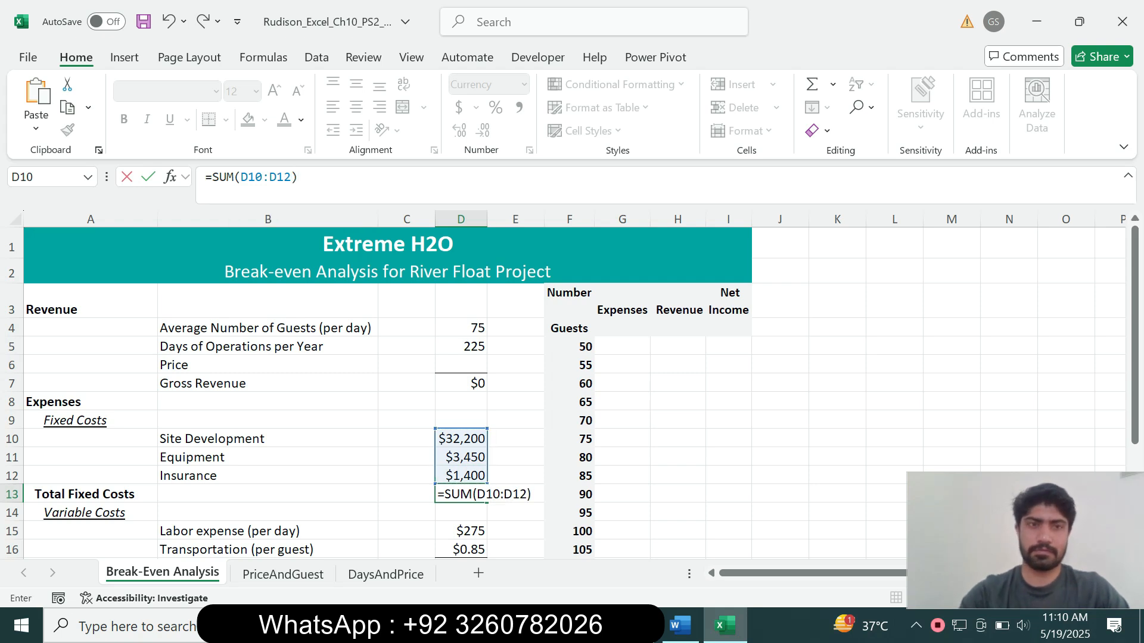
key("Return")
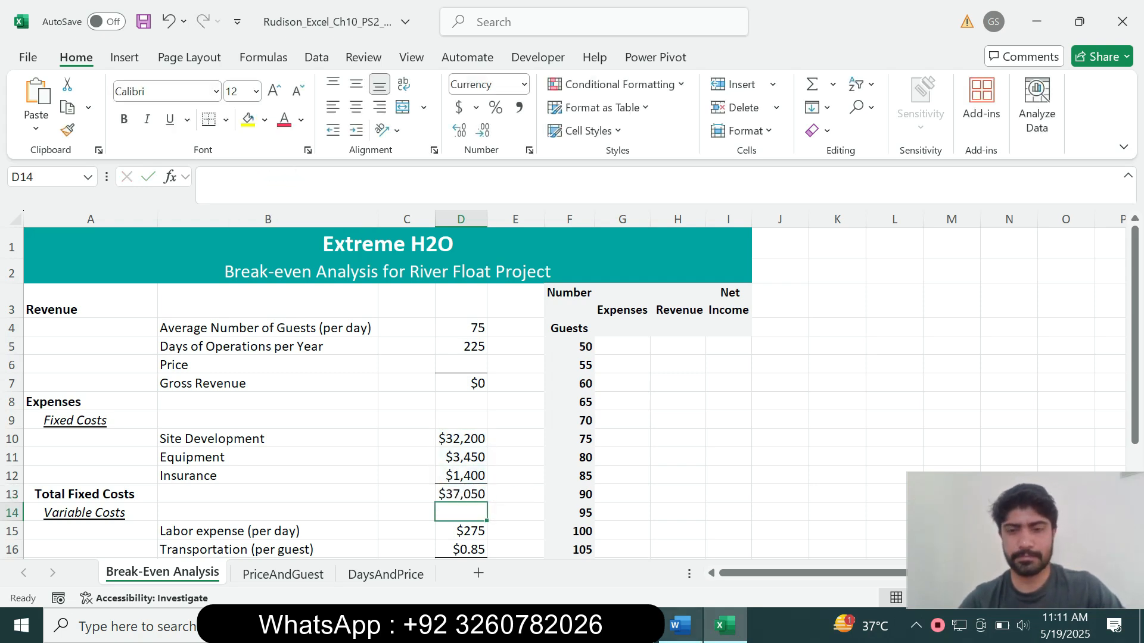
left_click(679, 626)
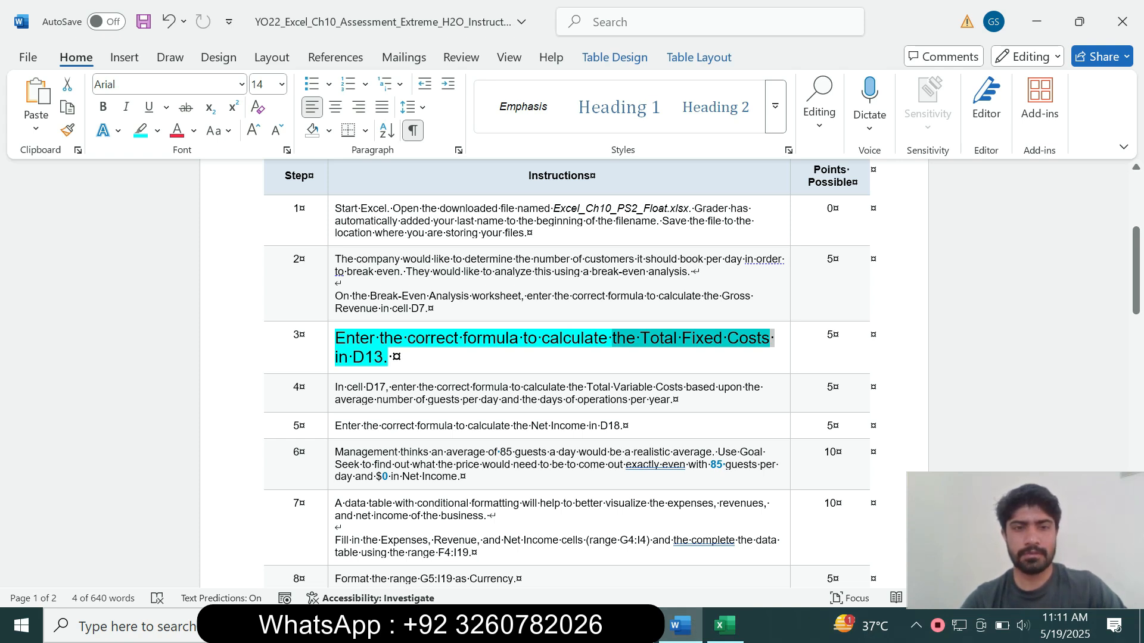
Return step 3's sentence to 9 pt with no highlight
left_click_drag(394, 357, 336, 340)
left_click(440, 279)
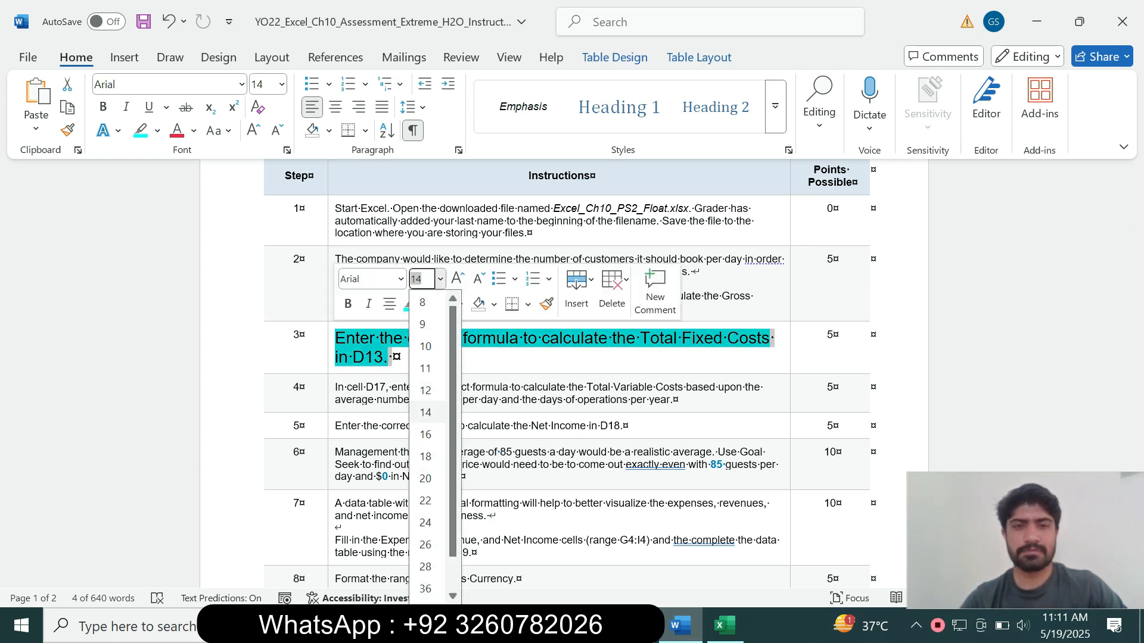
left_click(420, 309)
left_click(425, 304)
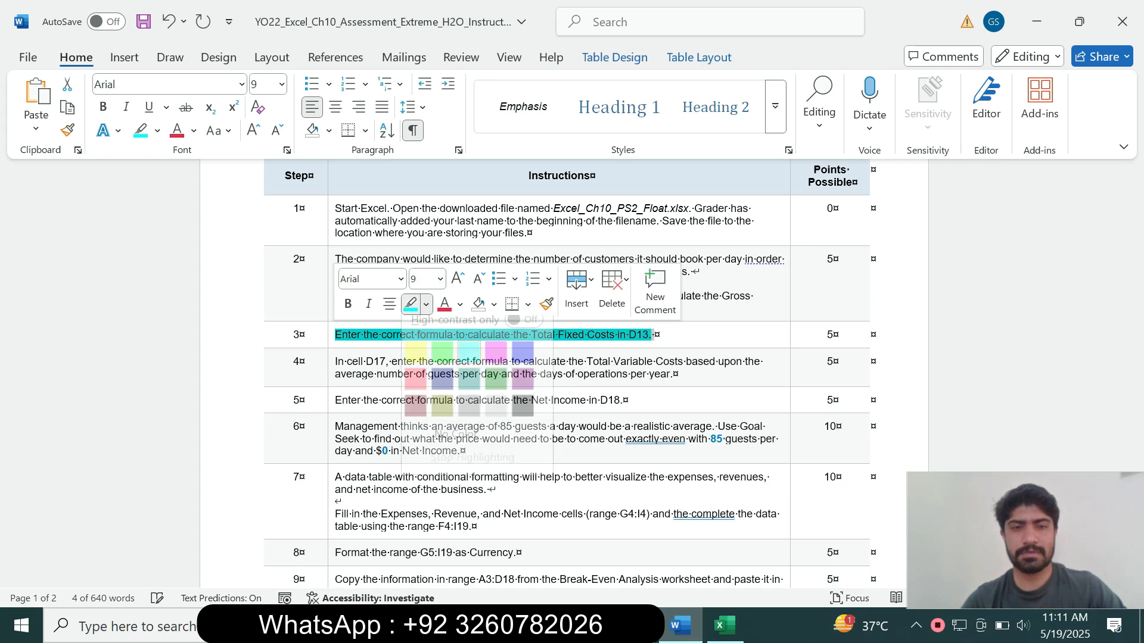
left_click(453, 448)
Make step 4's sentence 14 pt with cyan highlight, mark 'cell D17', and switch to Excel
left_click_drag(677, 374, 335, 361)
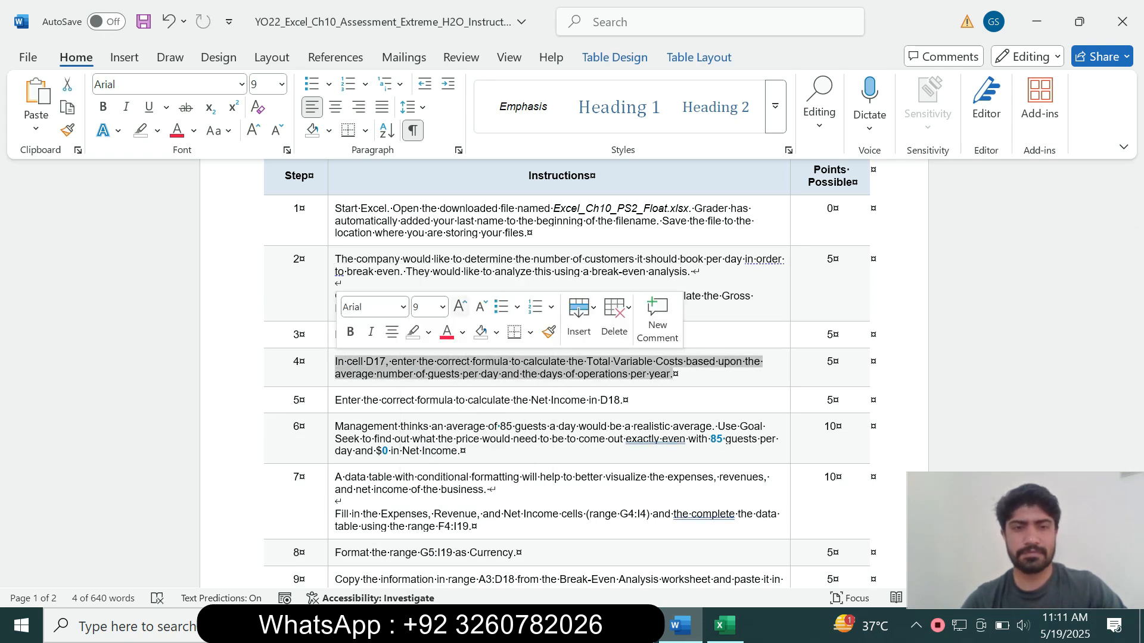
left_click(442, 307)
left_click(428, 123)
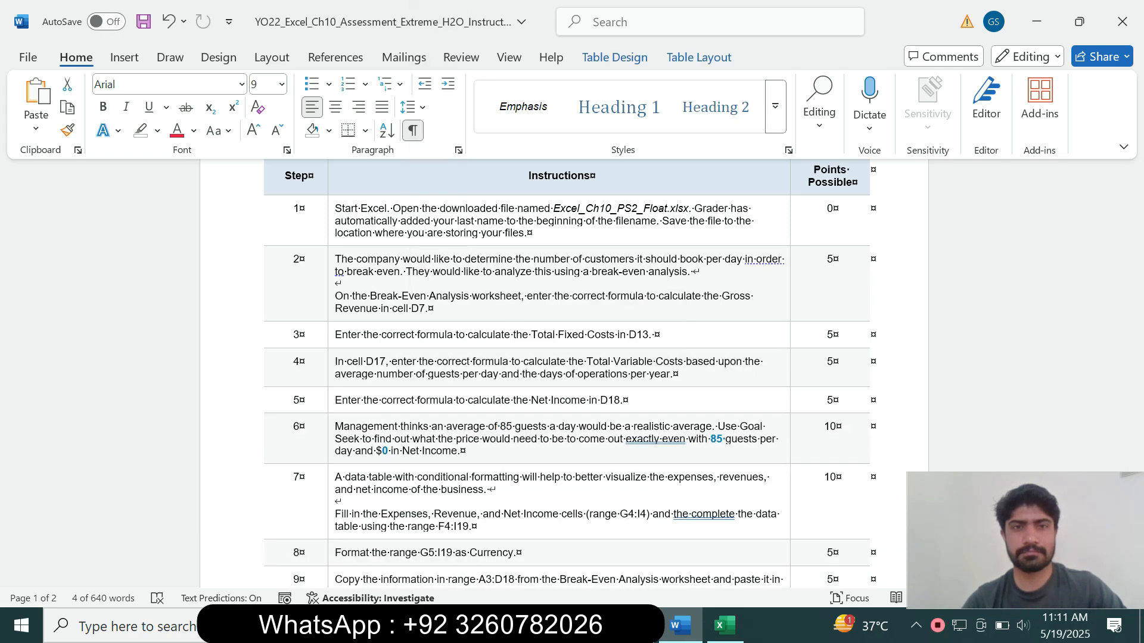
left_click(157, 131)
left_click(198, 193)
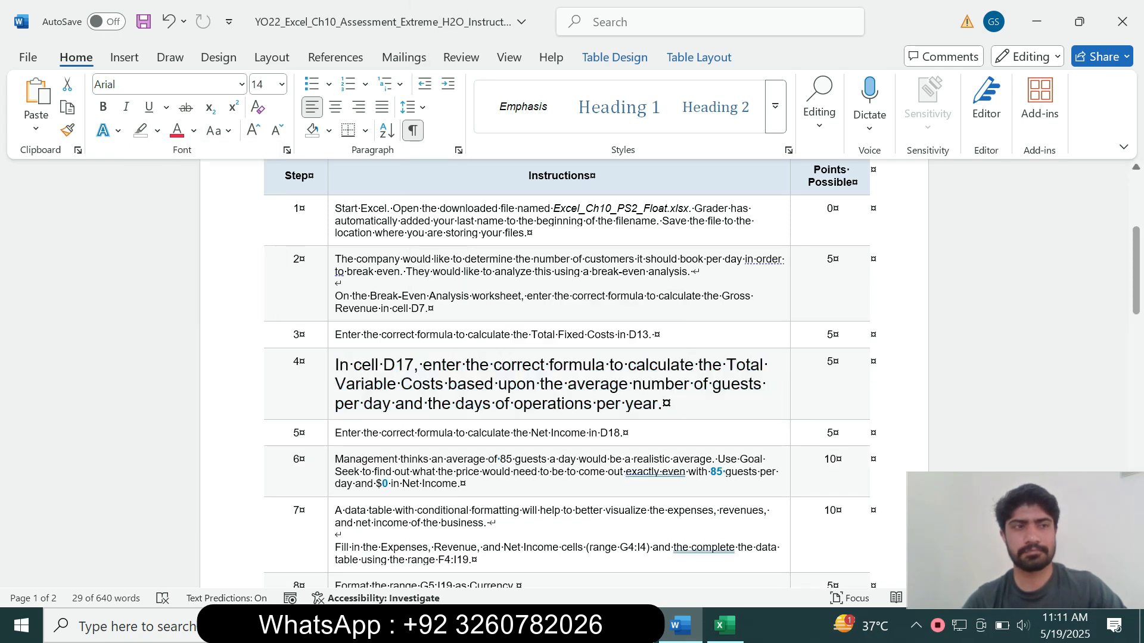
left_click_drag(1136, 272, 1136, 289)
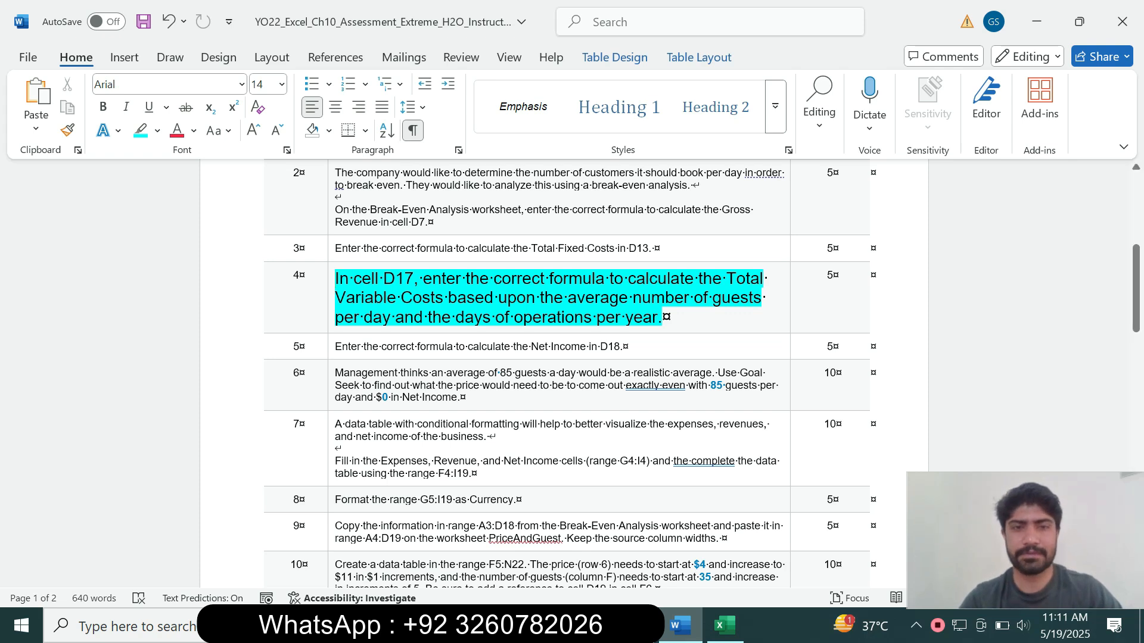
left_click_drag(354, 279, 413, 278)
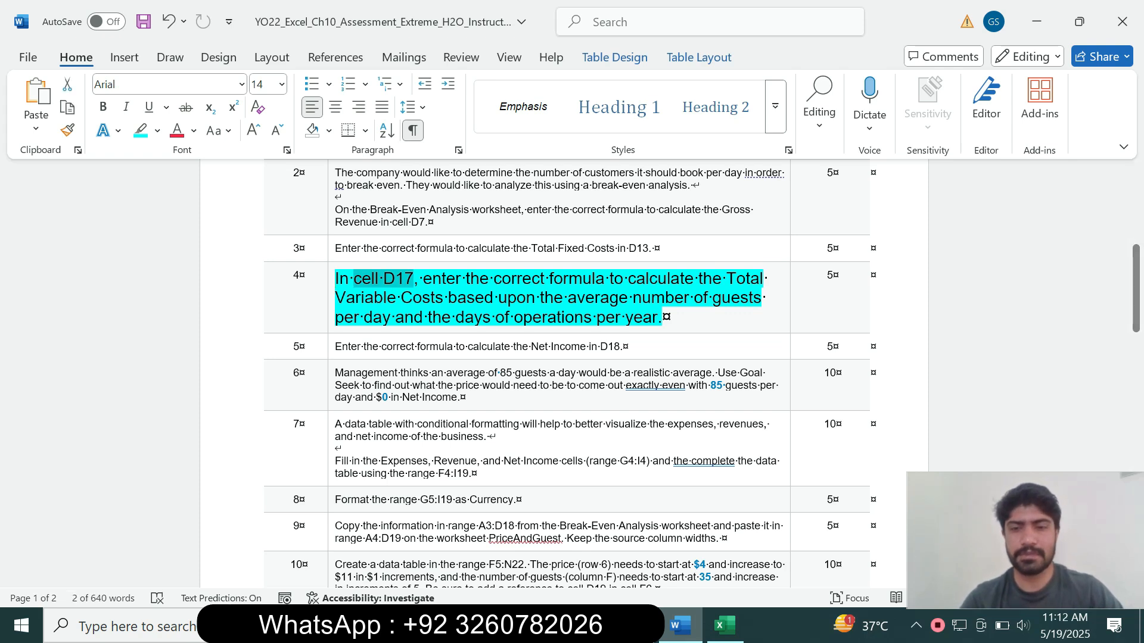
left_click(725, 626)
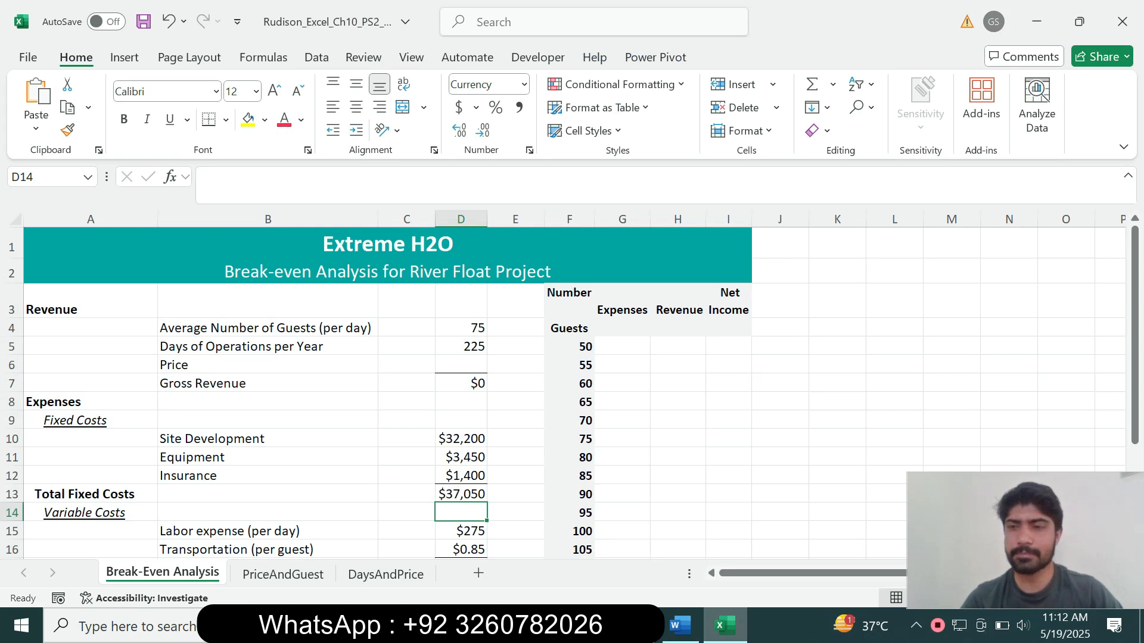
Select empty cell D17 for Total Variable Costs after checking the Word instructions
scroll(572, 387, "down", 2)
left_click(461, 422)
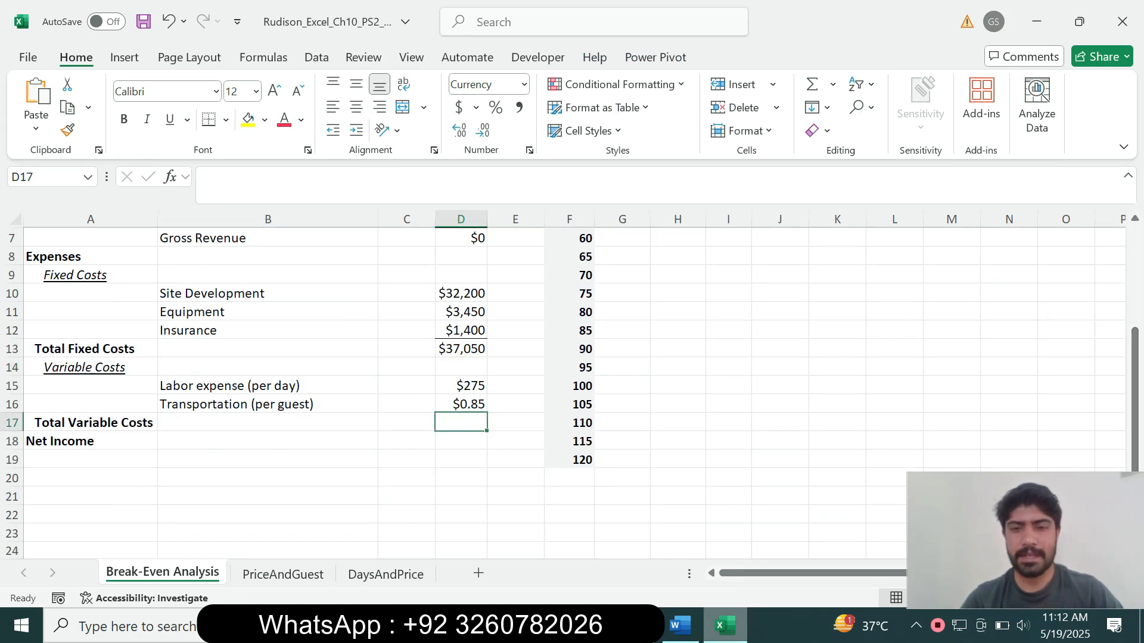
left_click(679, 626)
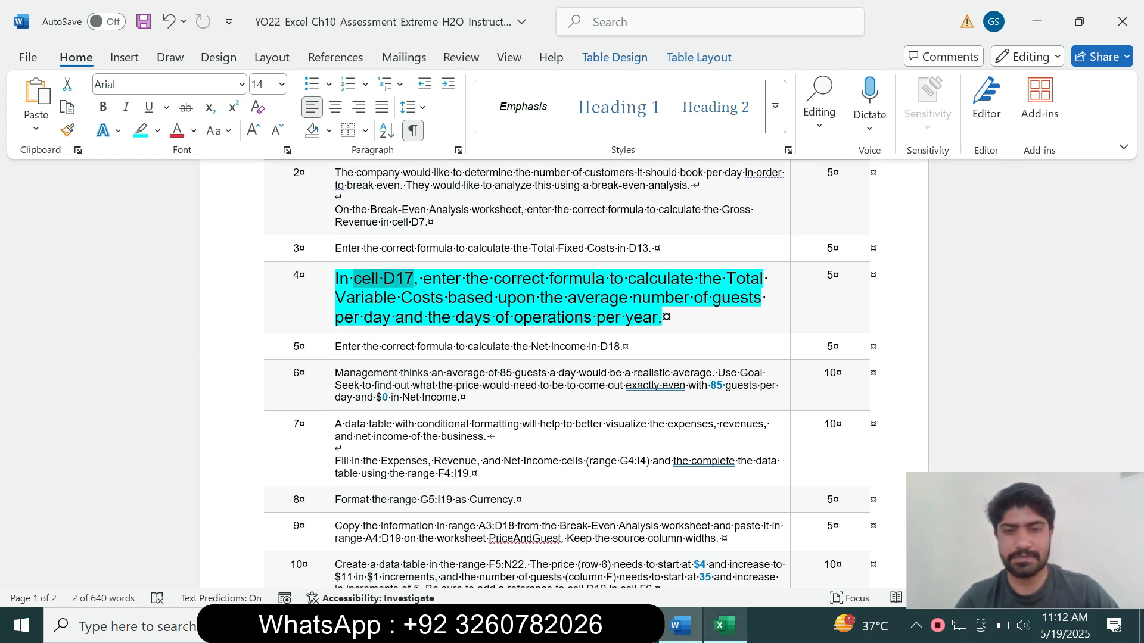
left_click(724, 626)
Start D17's formula with the labor cost term =D15*D5
type("=")
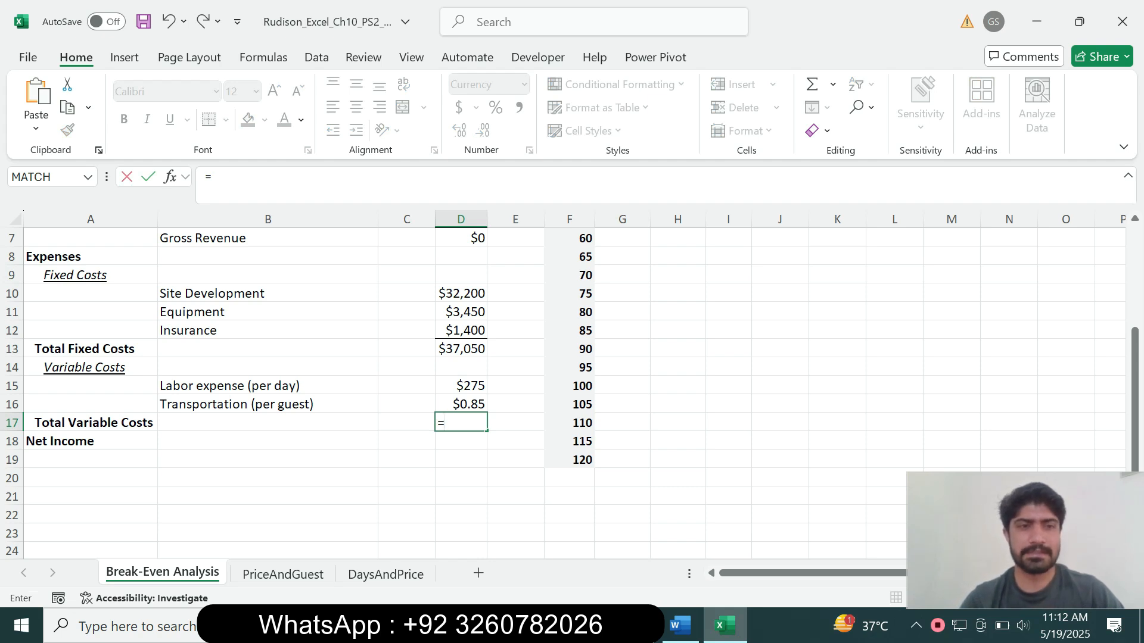
left_click(461, 349)
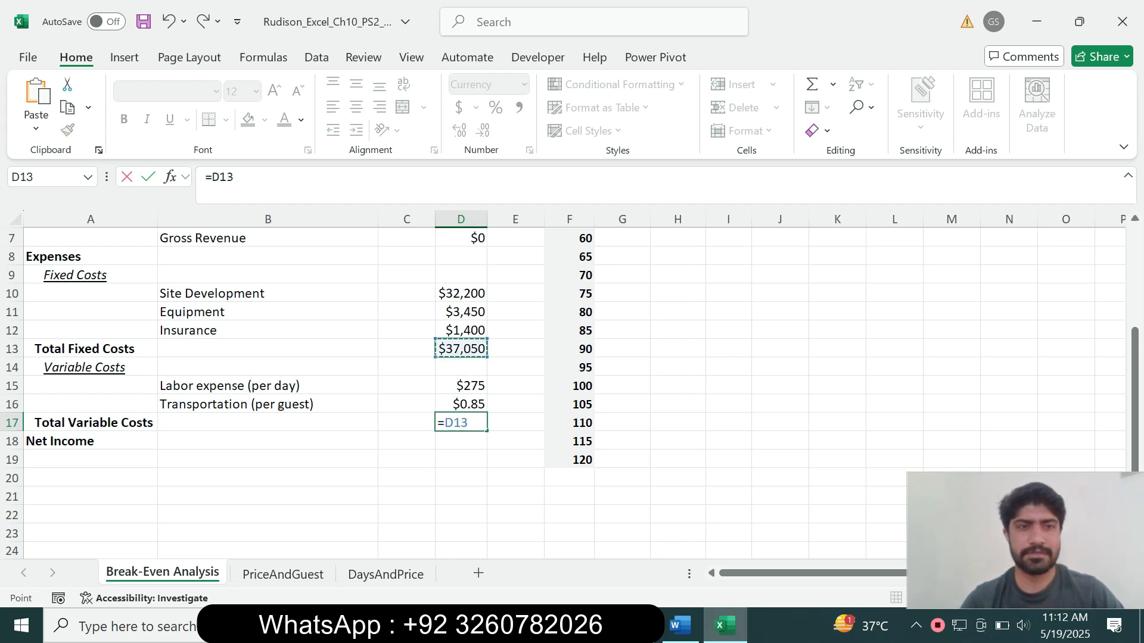
left_click(461, 368)
key("Down")
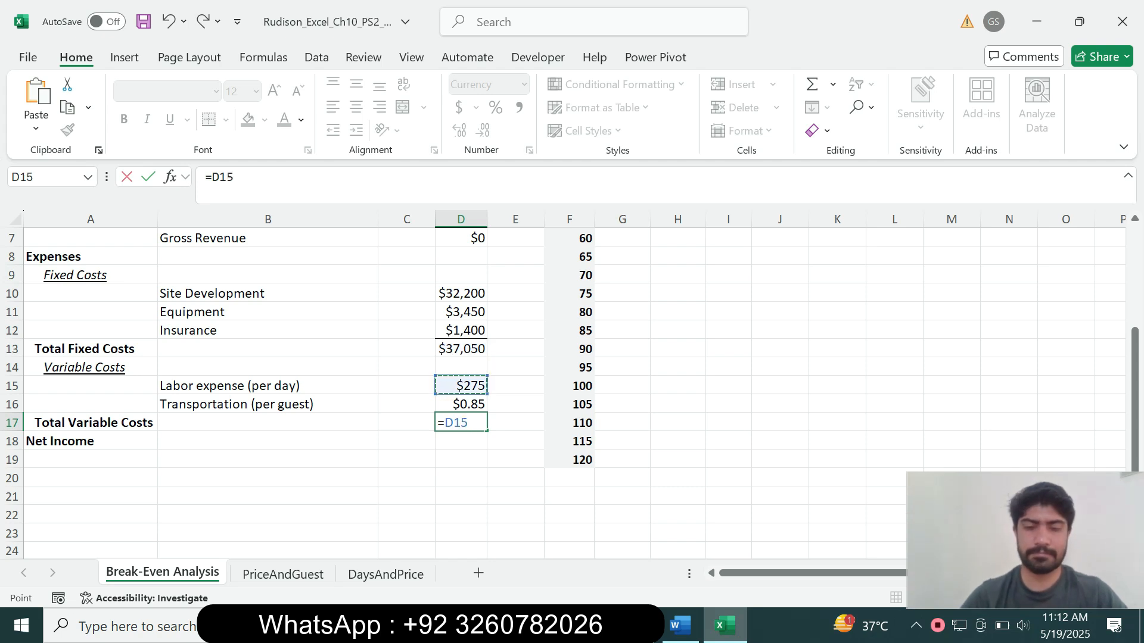
type("*")
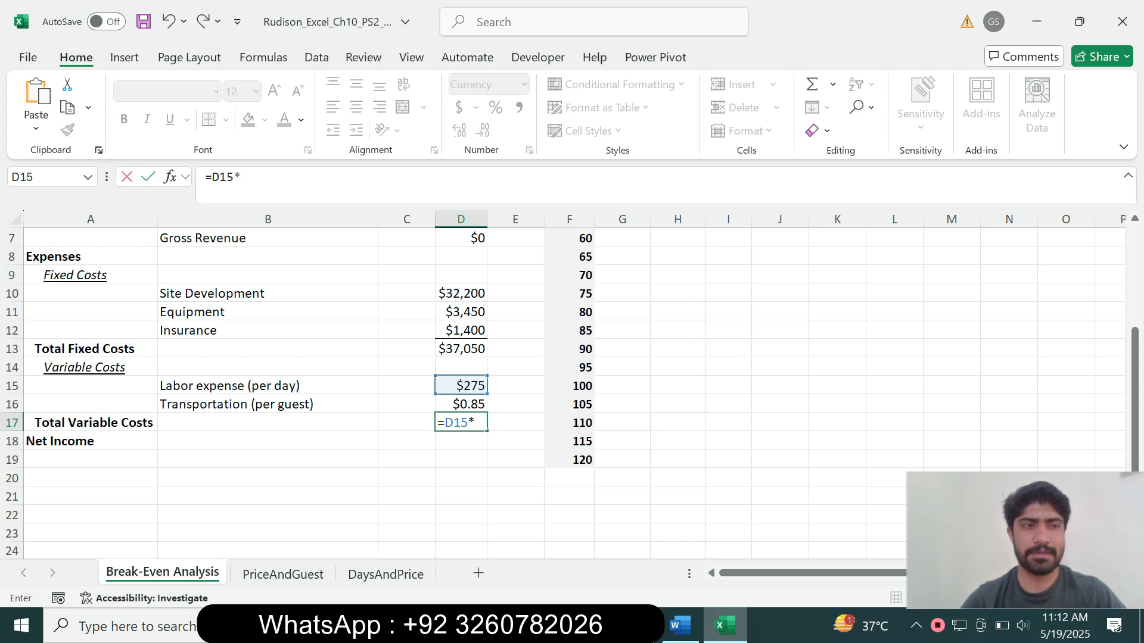
left_click_drag(1135, 405, 1135, 365)
left_click(461, 258)
Add the transportation term +D16*D4*D5 and commit, giving $76,219
type("+")
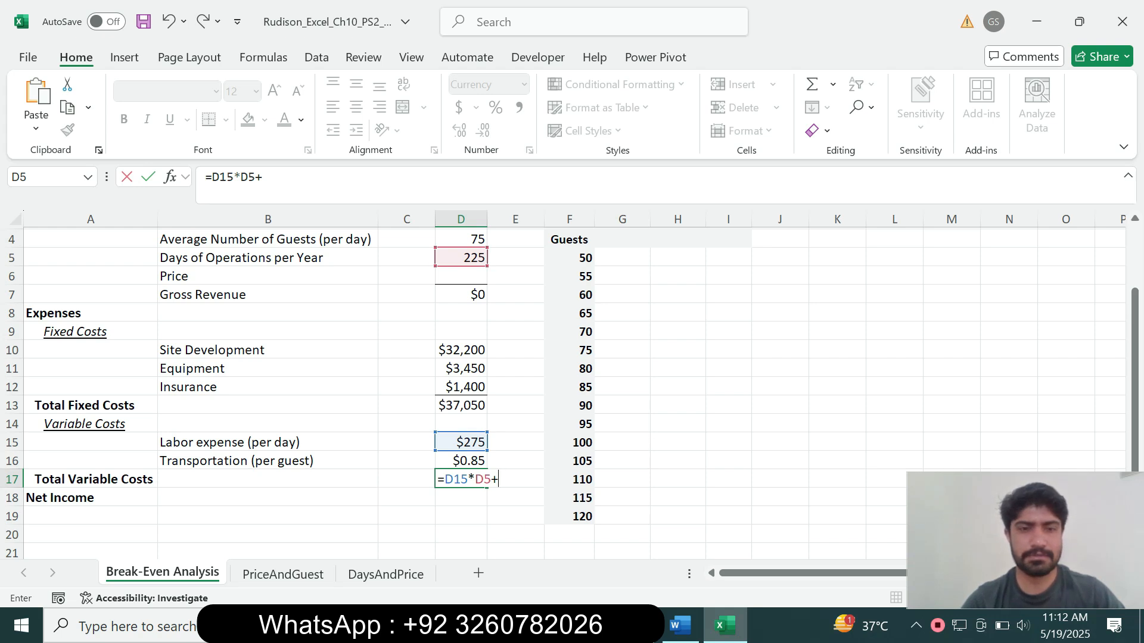
key("Up")
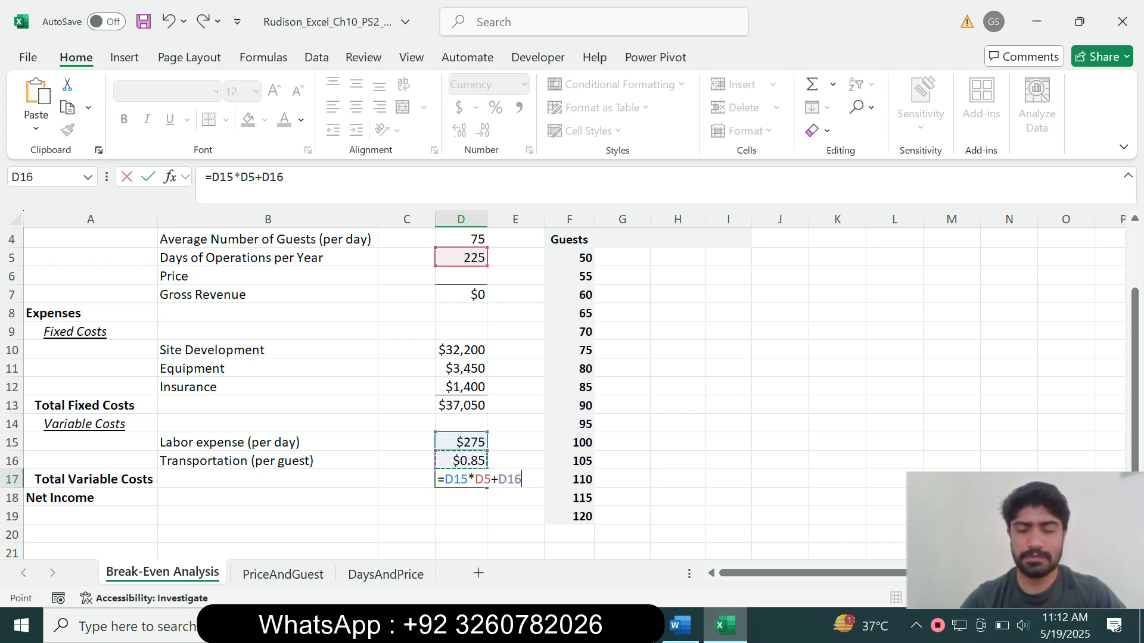
type("*")
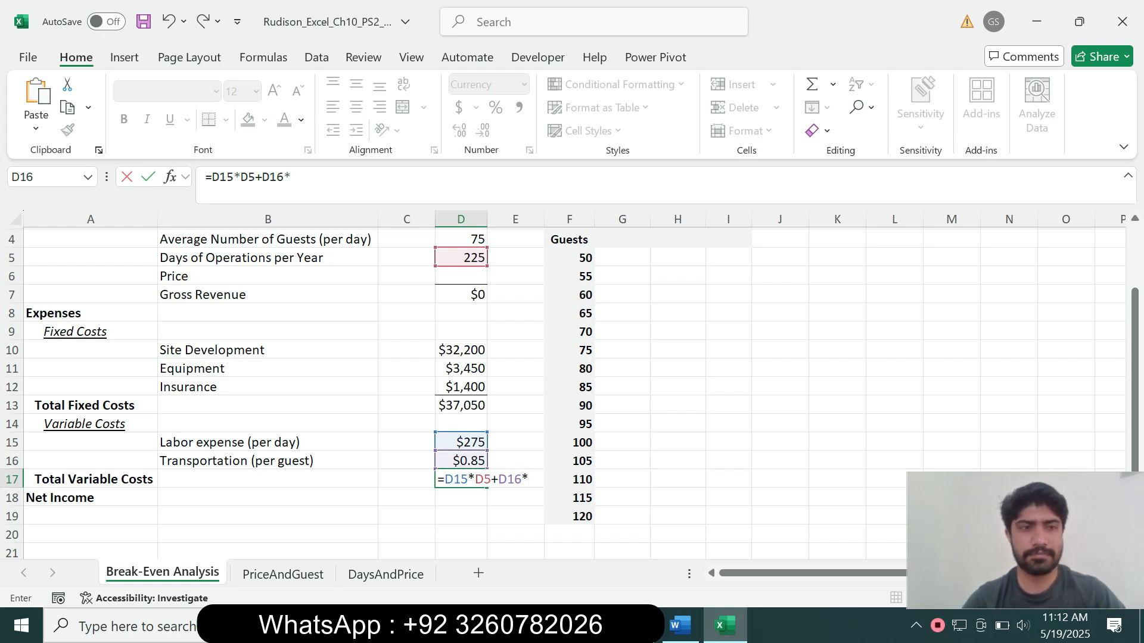
left_click(460, 240)
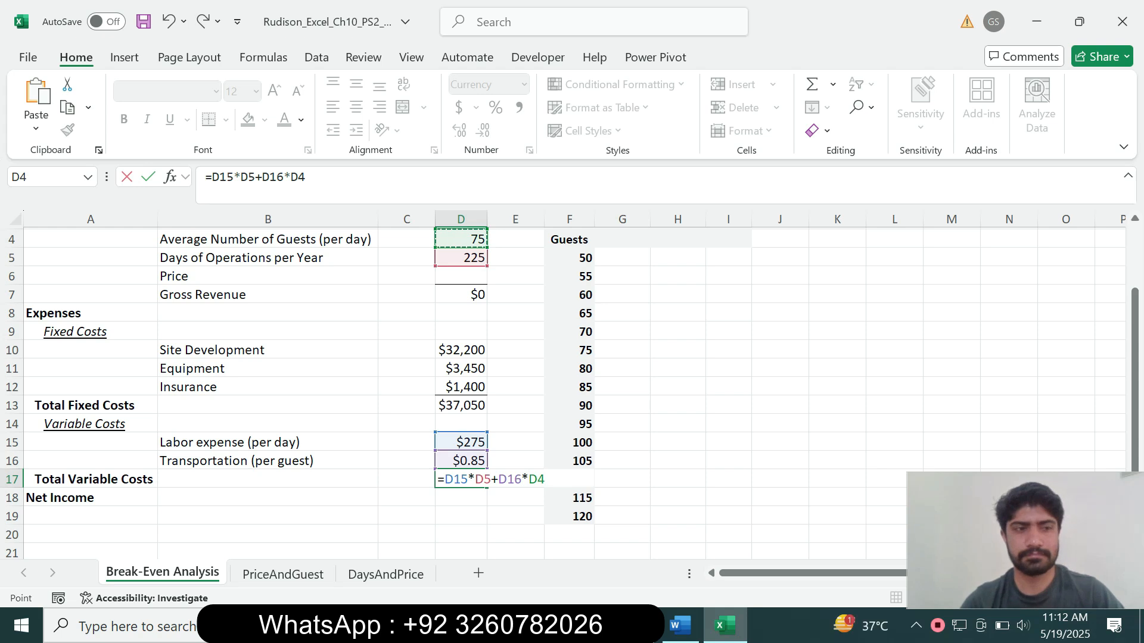
type("*")
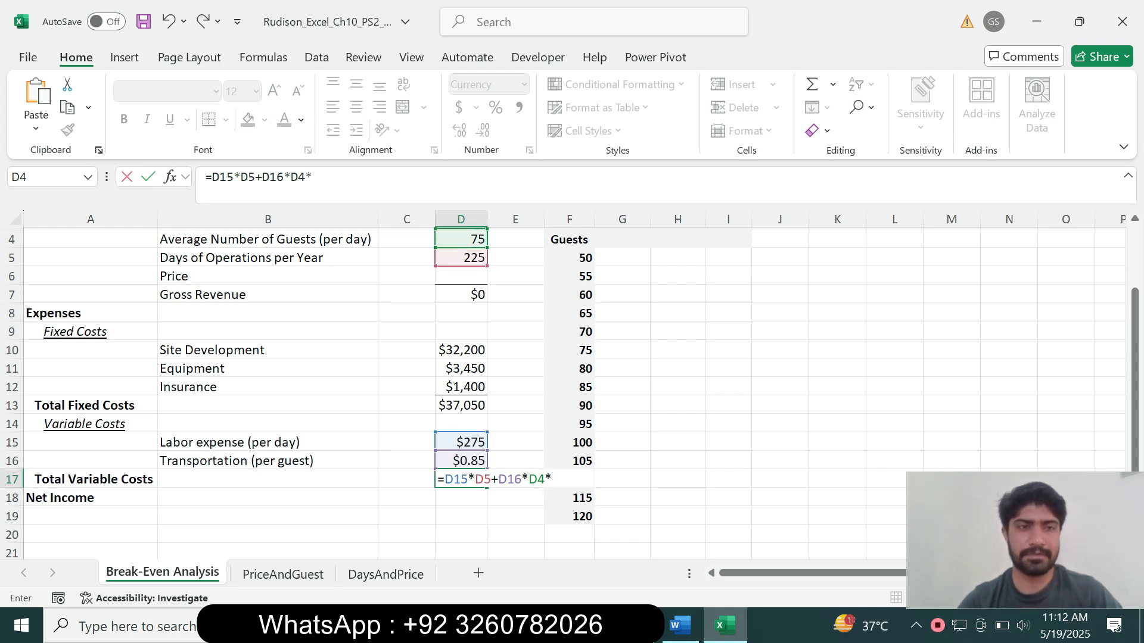
left_click(460, 258)
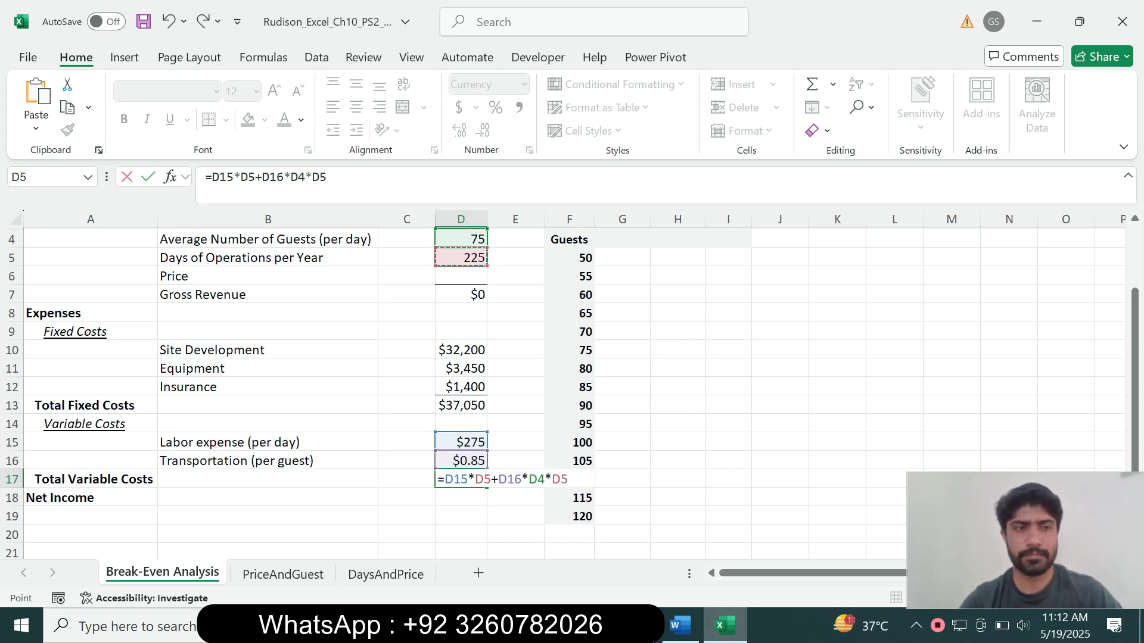
key("Return")
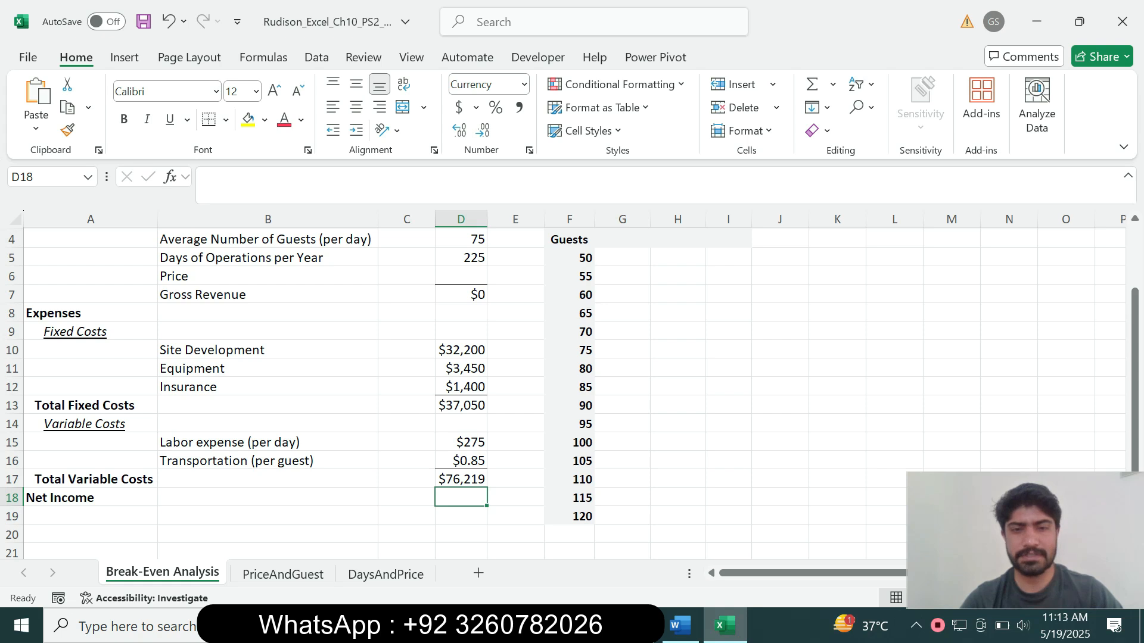
Return step 4's instruction text to 9 pt and remove its cyan highlight
left_click(679, 626)
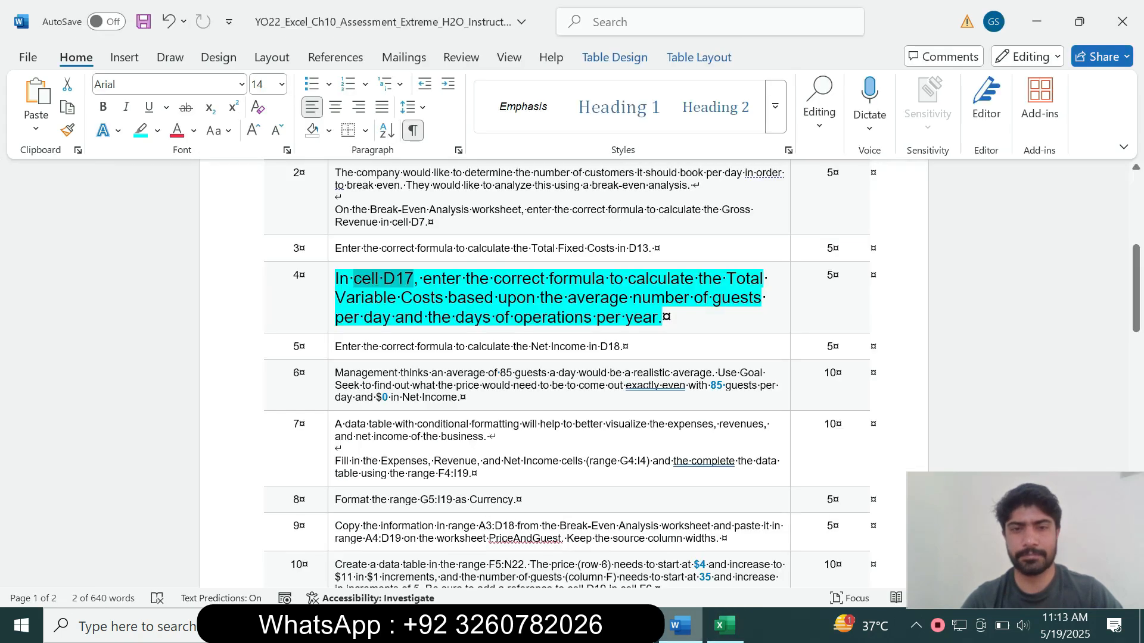
left_click(568, 297)
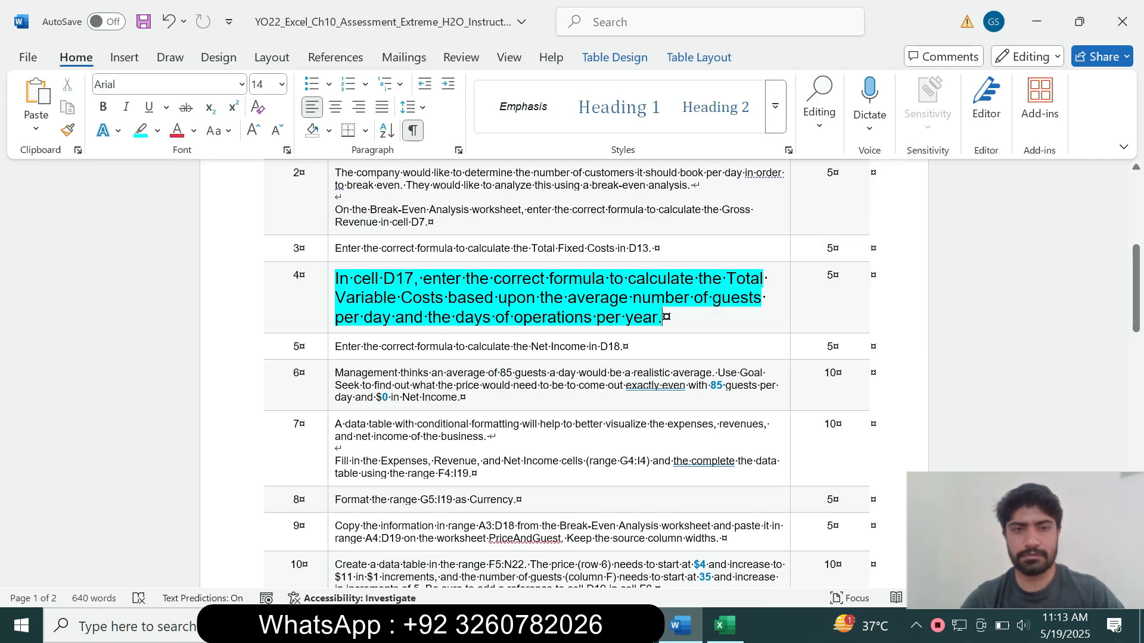
left_click_drag(568, 298, 703, 315)
left_click_drag(568, 298, 320, 278)
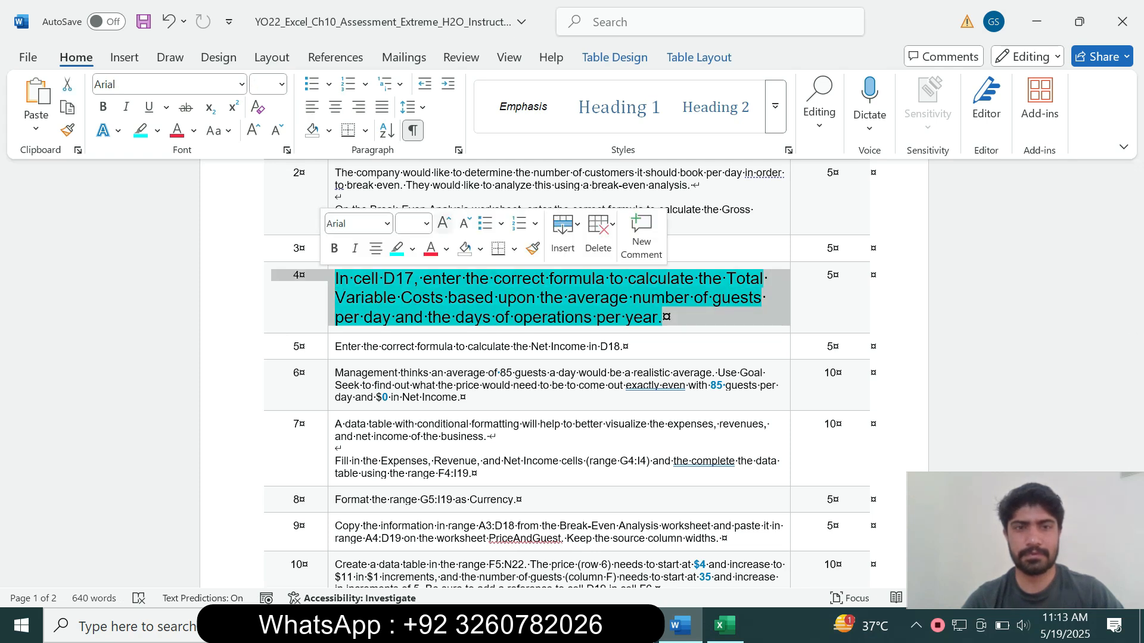
left_click(426, 224)
left_click(411, 268)
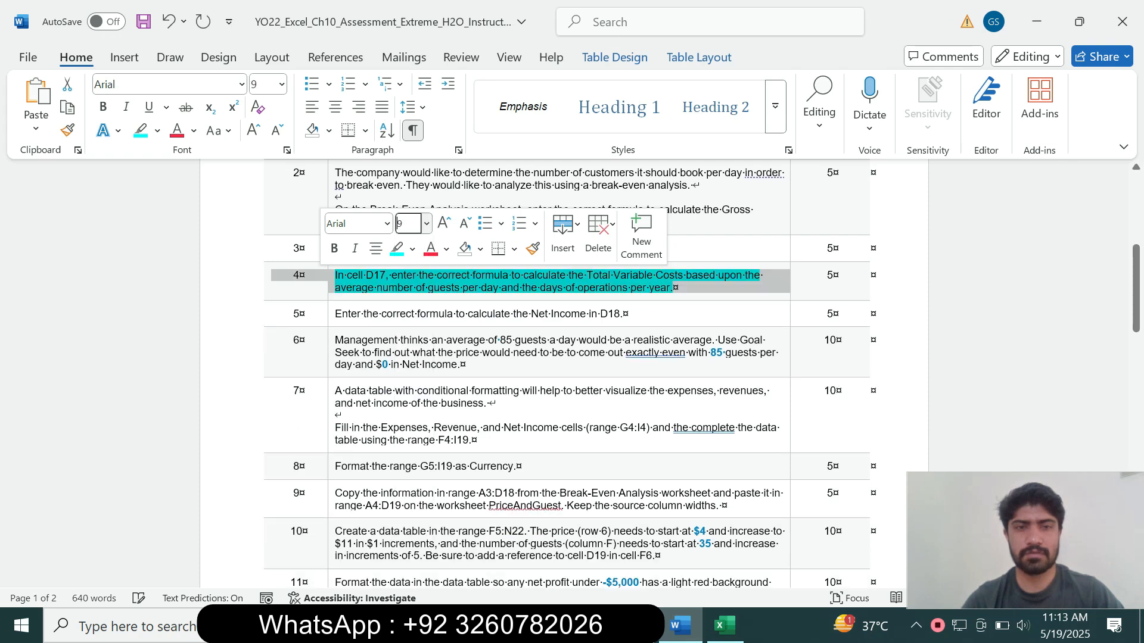
left_click(412, 248)
left_click(441, 393)
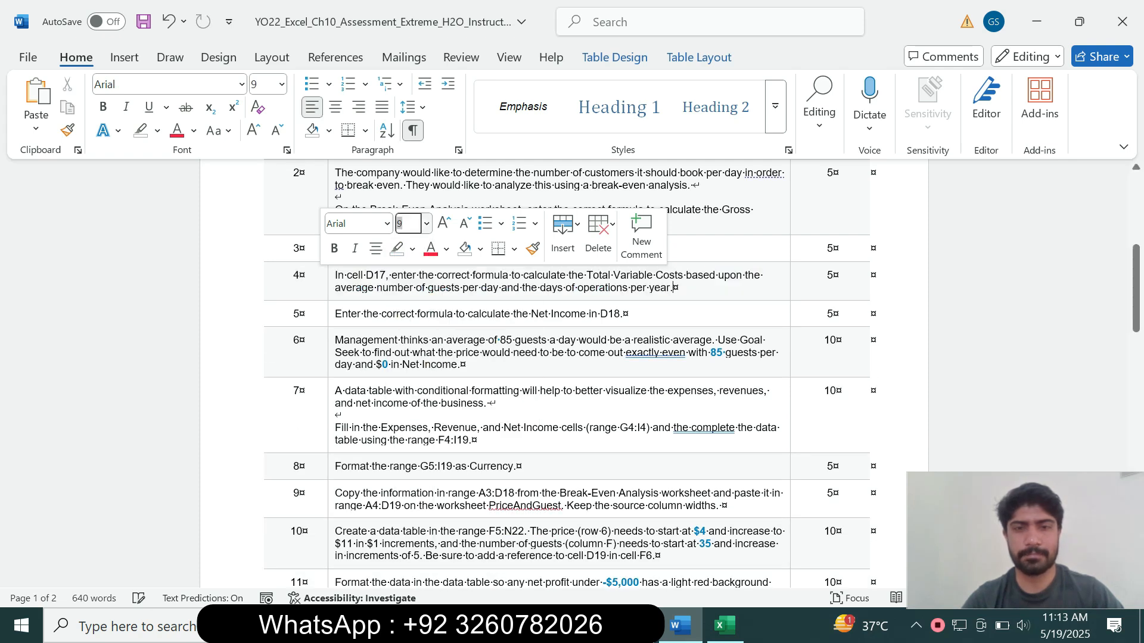
Make step 5's Net Income instruction 14 pt with turquoise highlight
left_click_drag(628, 317, 365, 308)
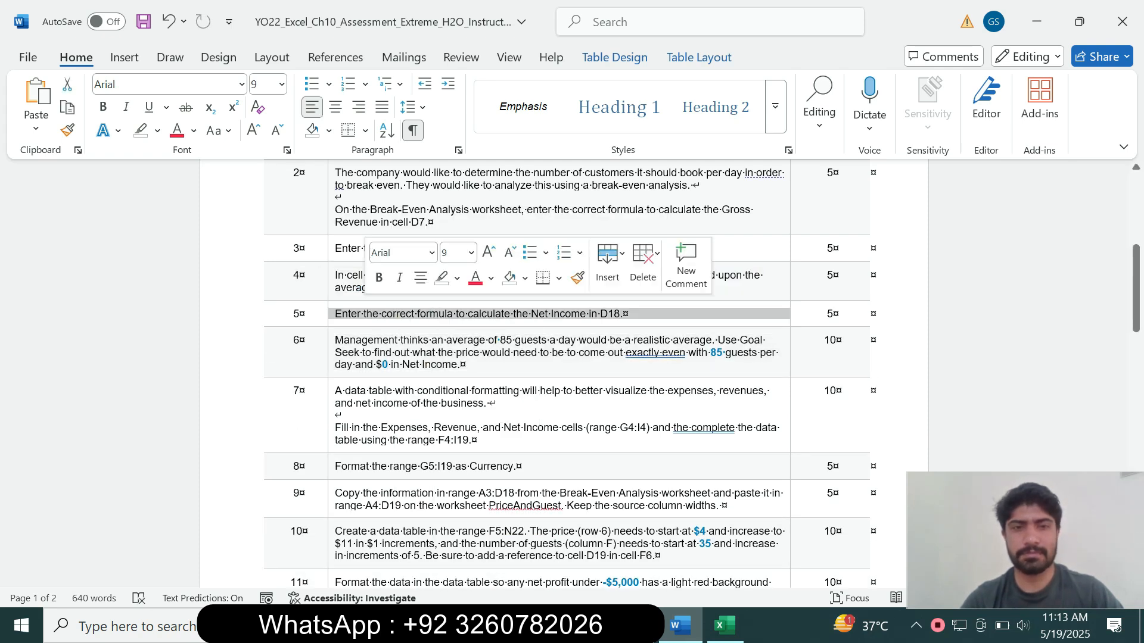
left_click(471, 252)
left_click(459, 407)
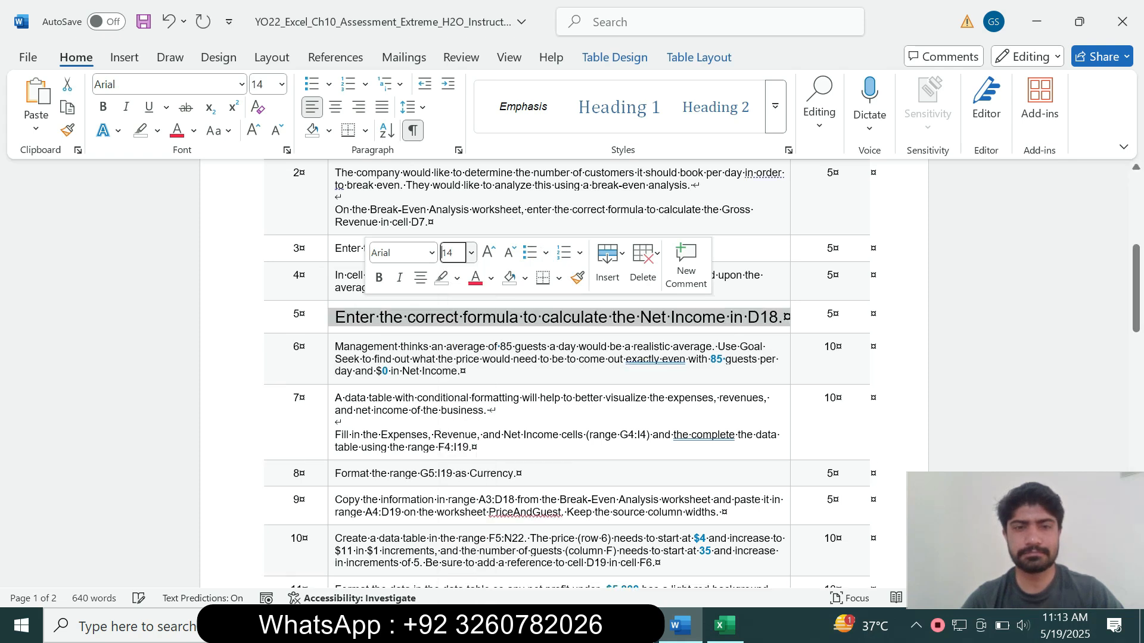
left_click(457, 278)
left_click(499, 341)
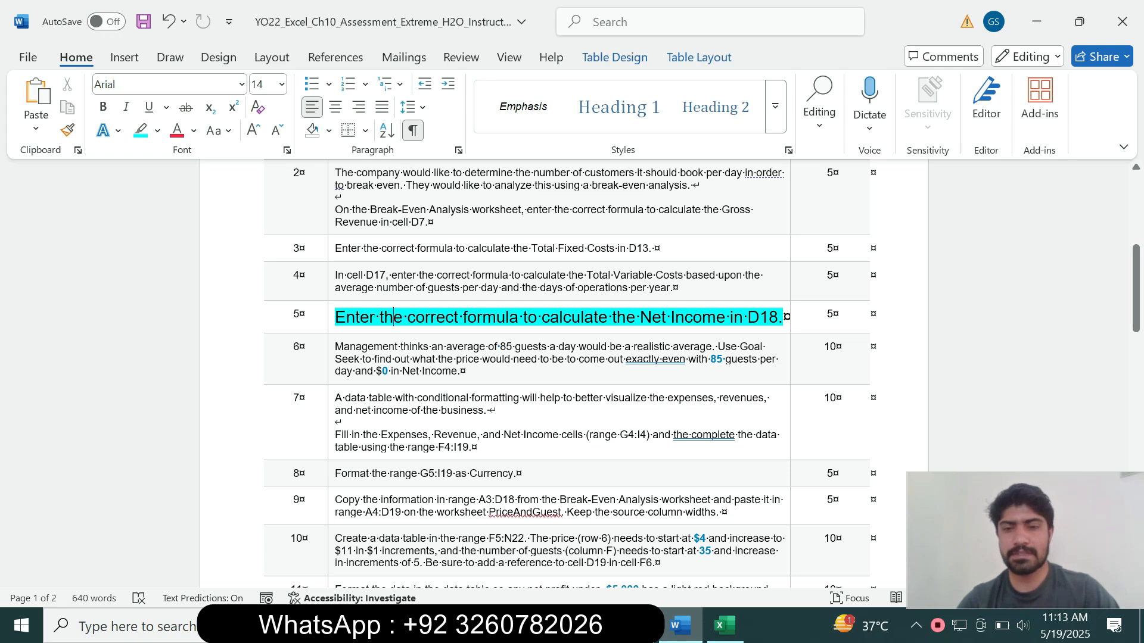
Select cell D18 for Net Income in Excel, checking the Word instructions once more
left_click(723, 625)
left_click_drag(1135, 410, 1135, 344)
left_click(460, 402)
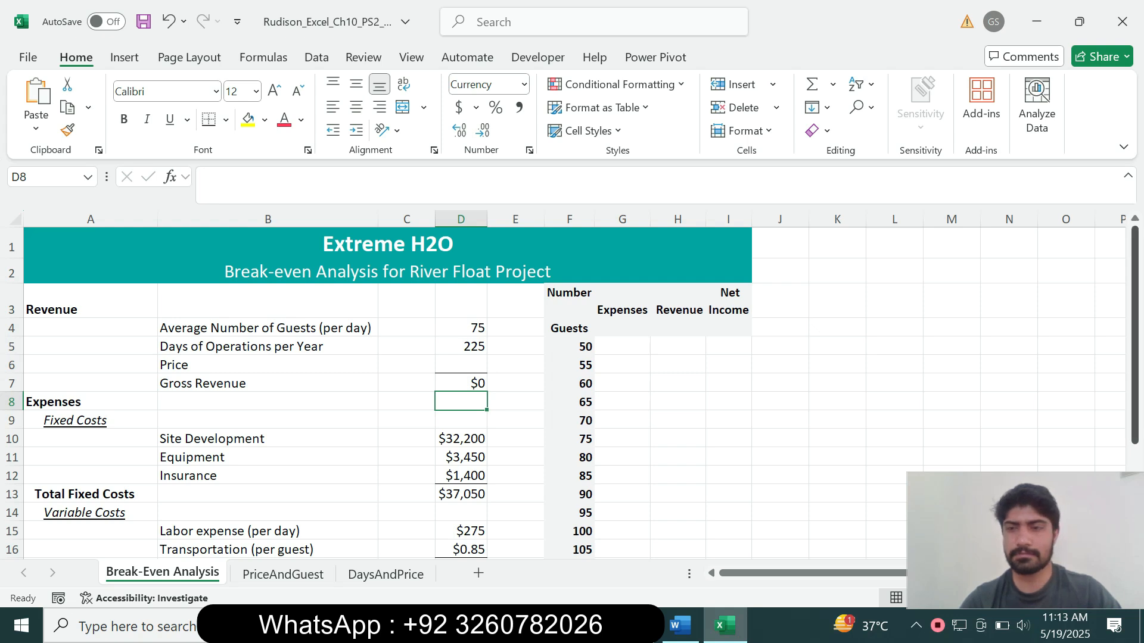
scroll(572, 393, "down", 2)
left_click(460, 441)
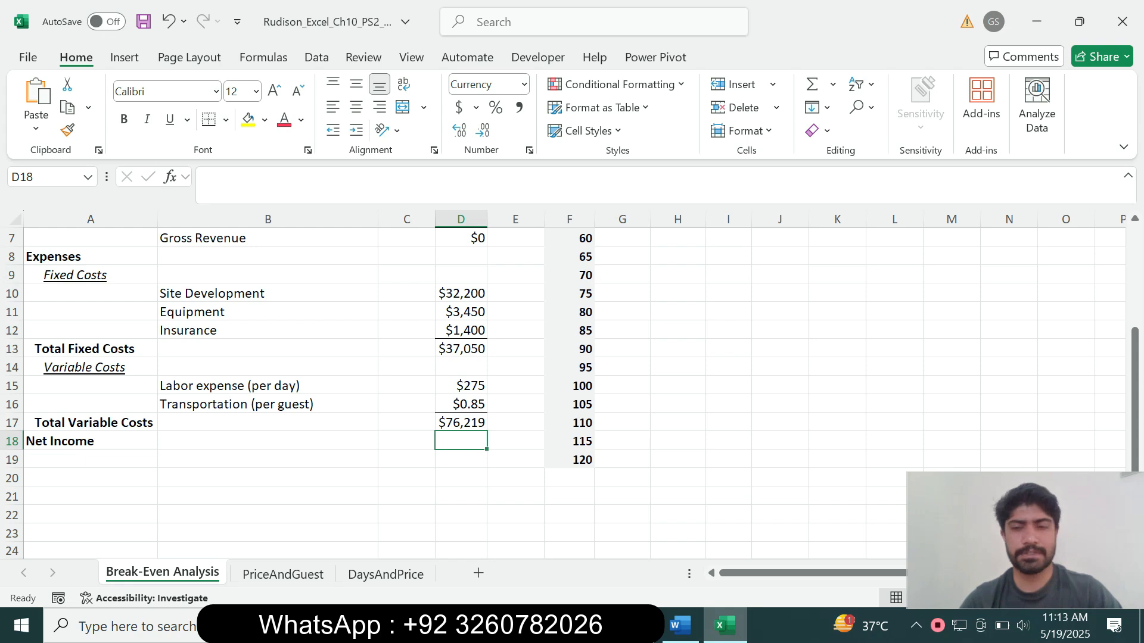
left_click(680, 625)
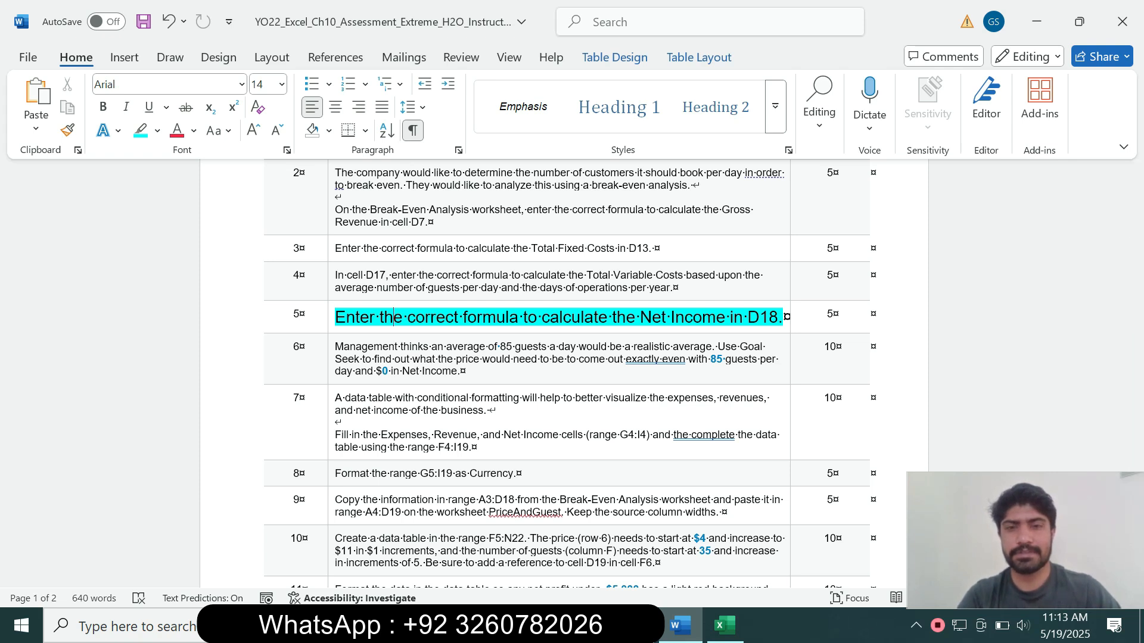
left_click(724, 625)
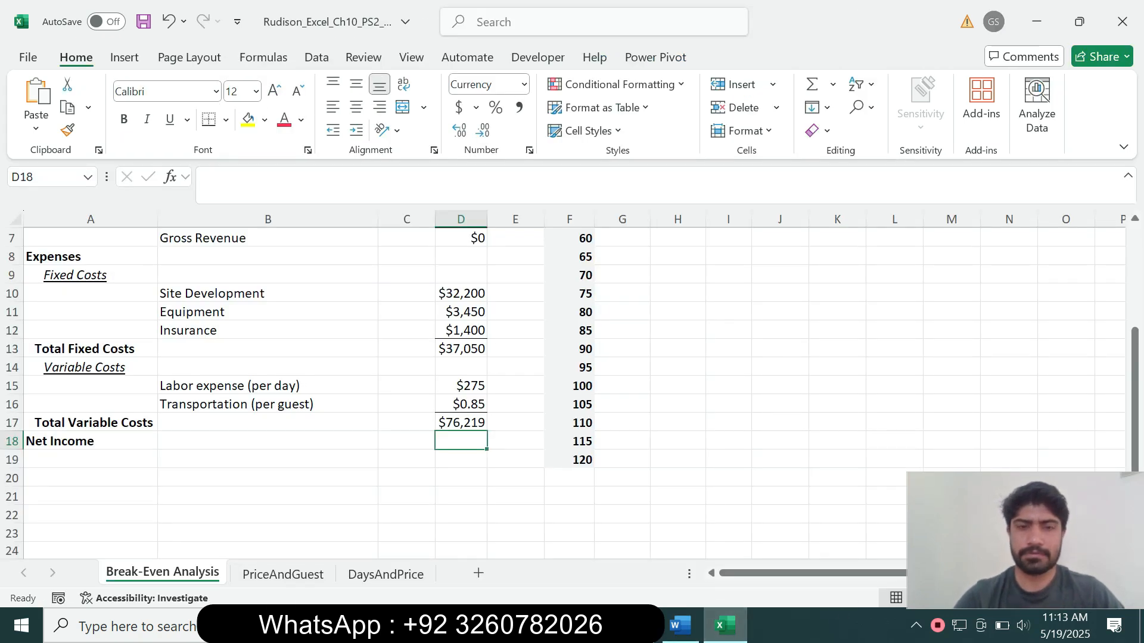
Build the Net Income formula =D7-D13-D17 in D18
type("=")
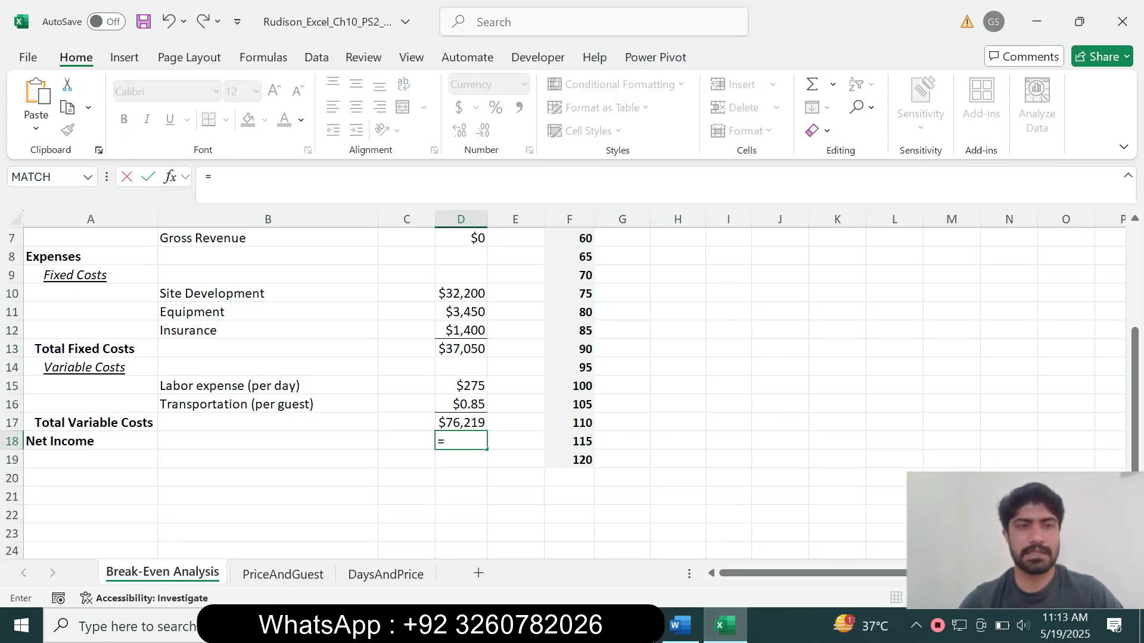
left_click(460, 239)
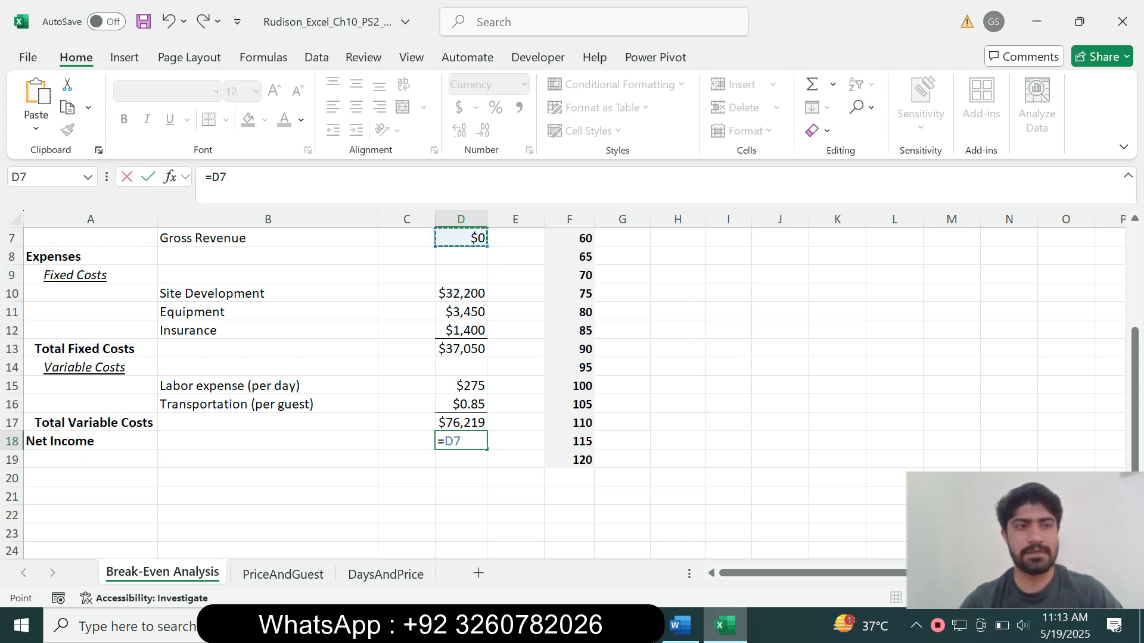
type("-")
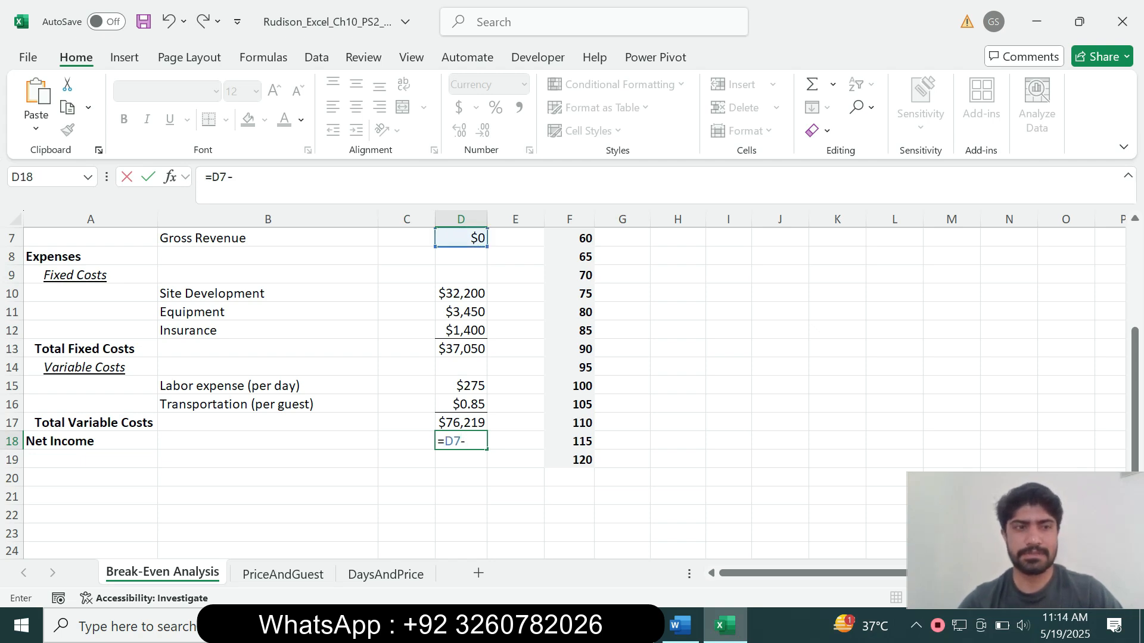
left_click(461, 350)
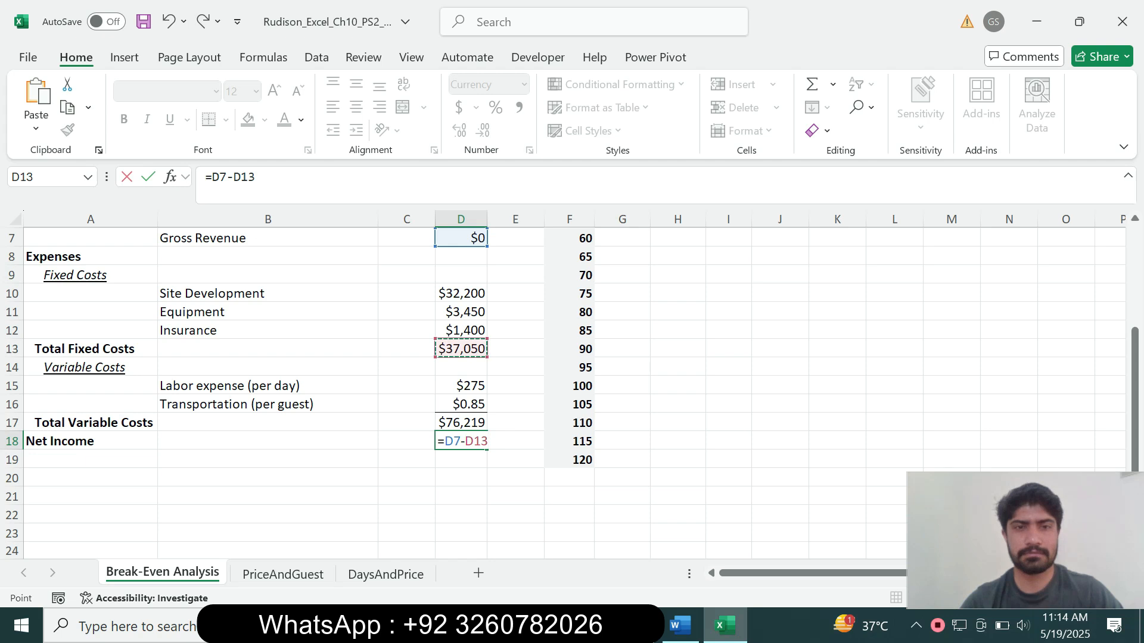
type("-")
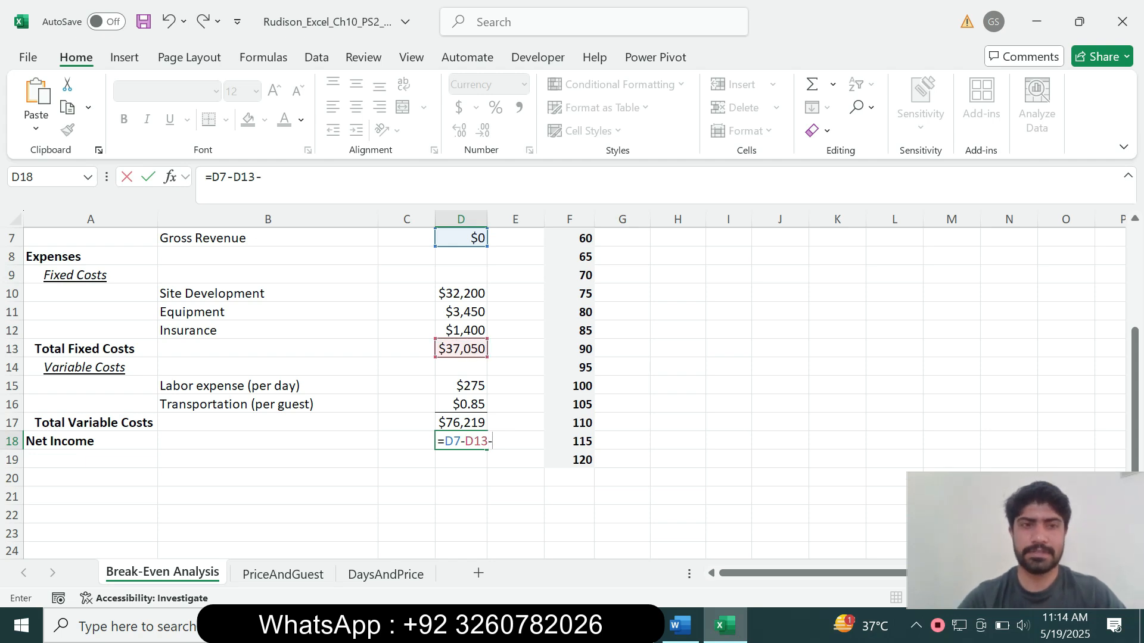
left_click(461, 423)
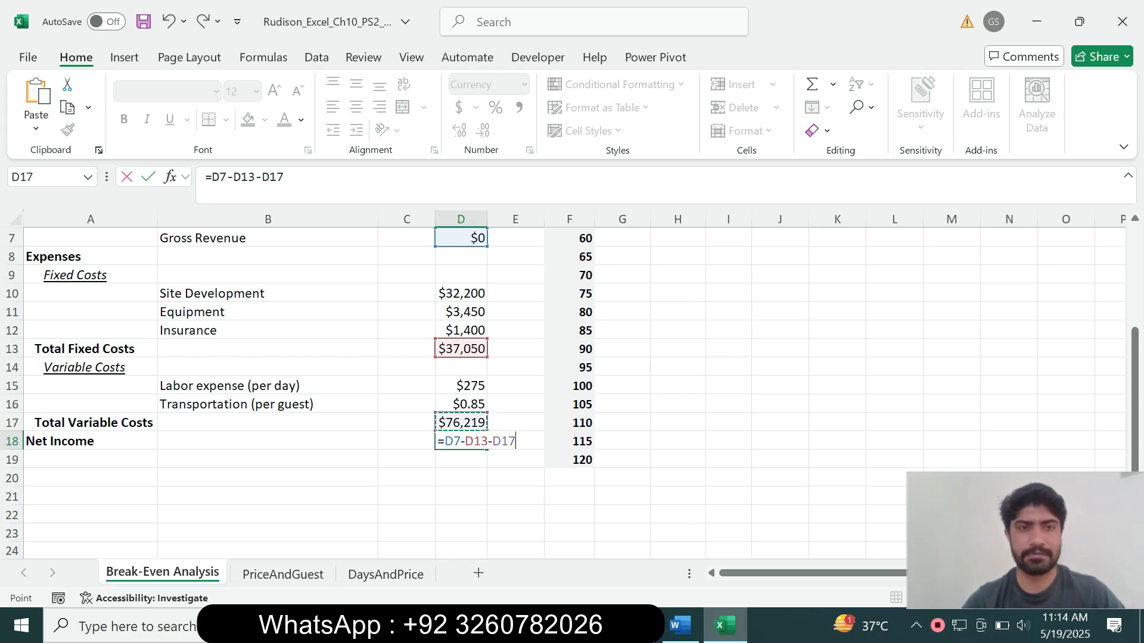
left_click(286, 177)
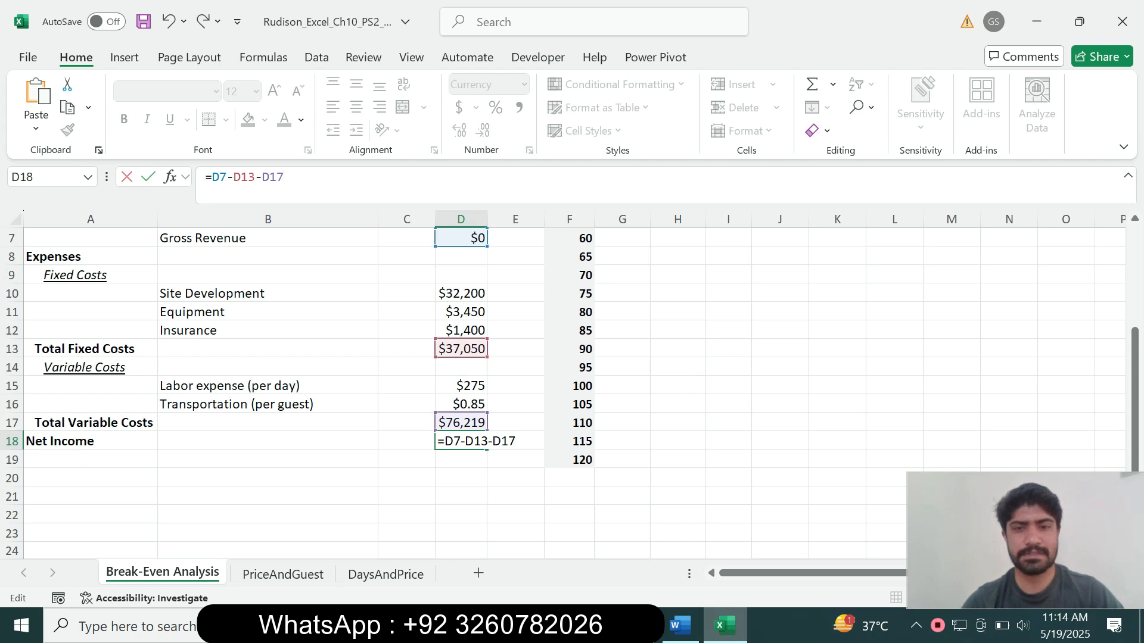
Check the Net Income step in Word, then commit D18 so it shows -$113,269
left_click(680, 625)
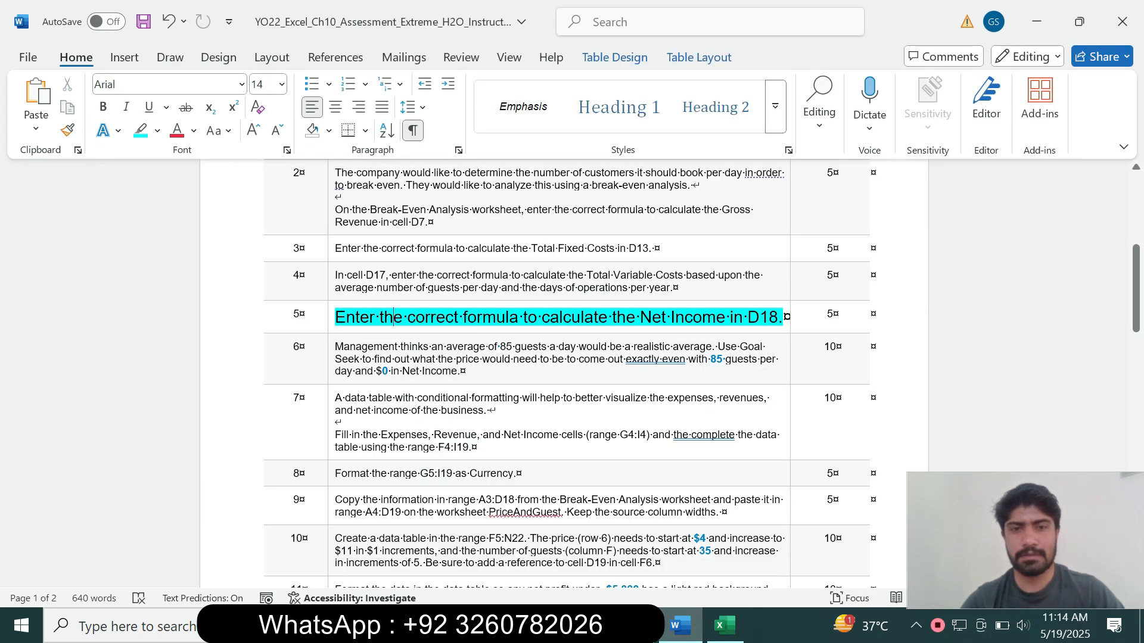
left_click_drag(541, 317, 781, 317)
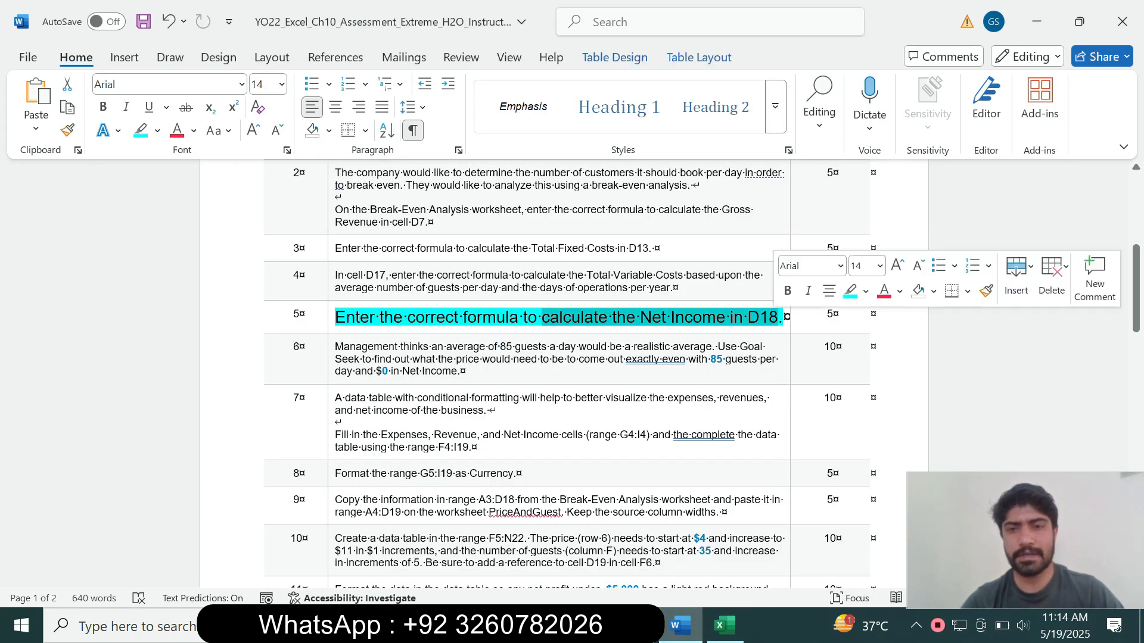
left_click(725, 626)
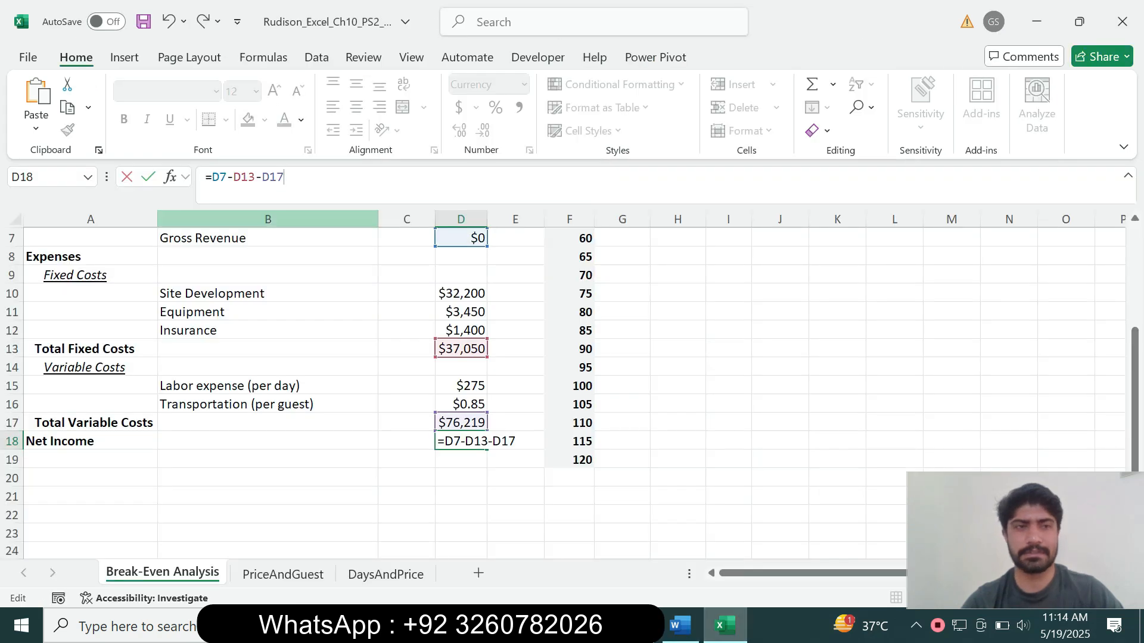
key("Return")
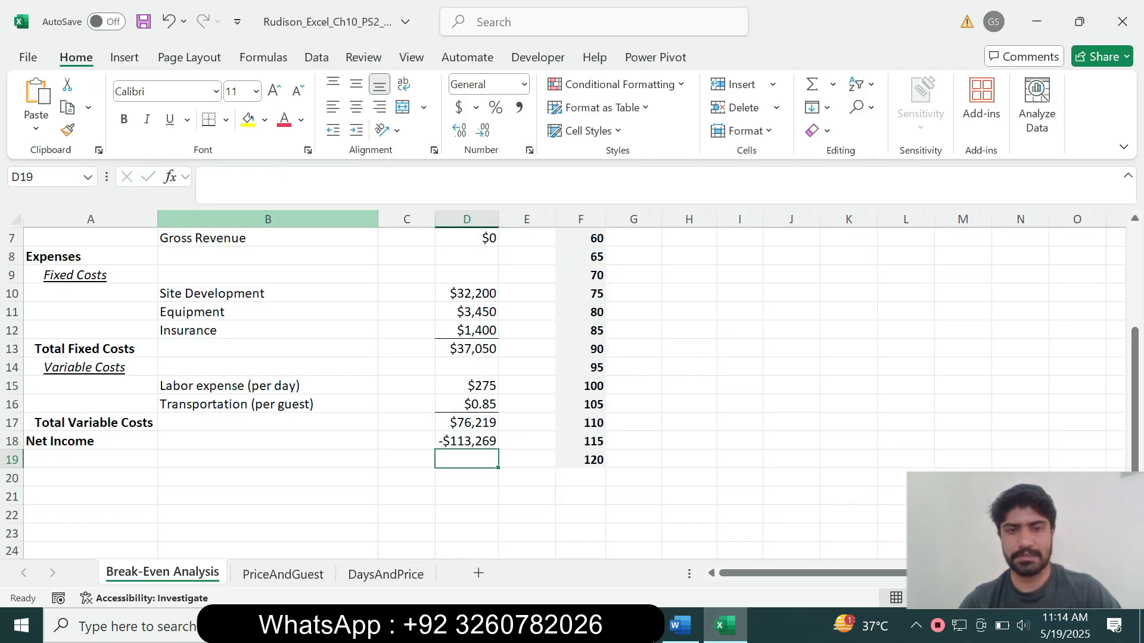
left_click(466, 441)
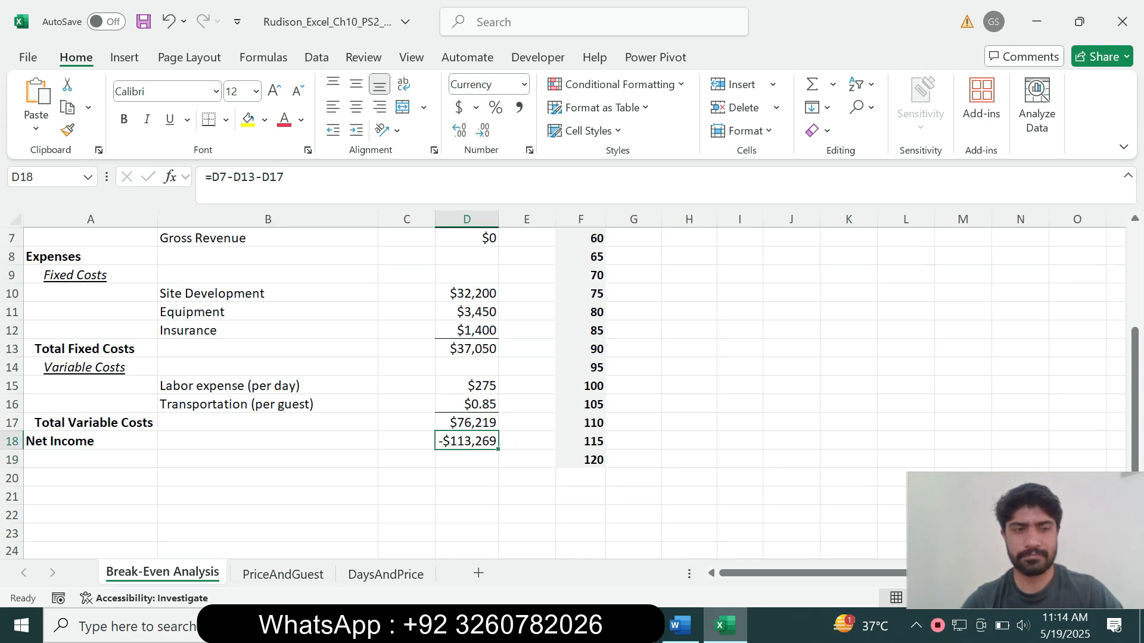
left_click(680, 625)
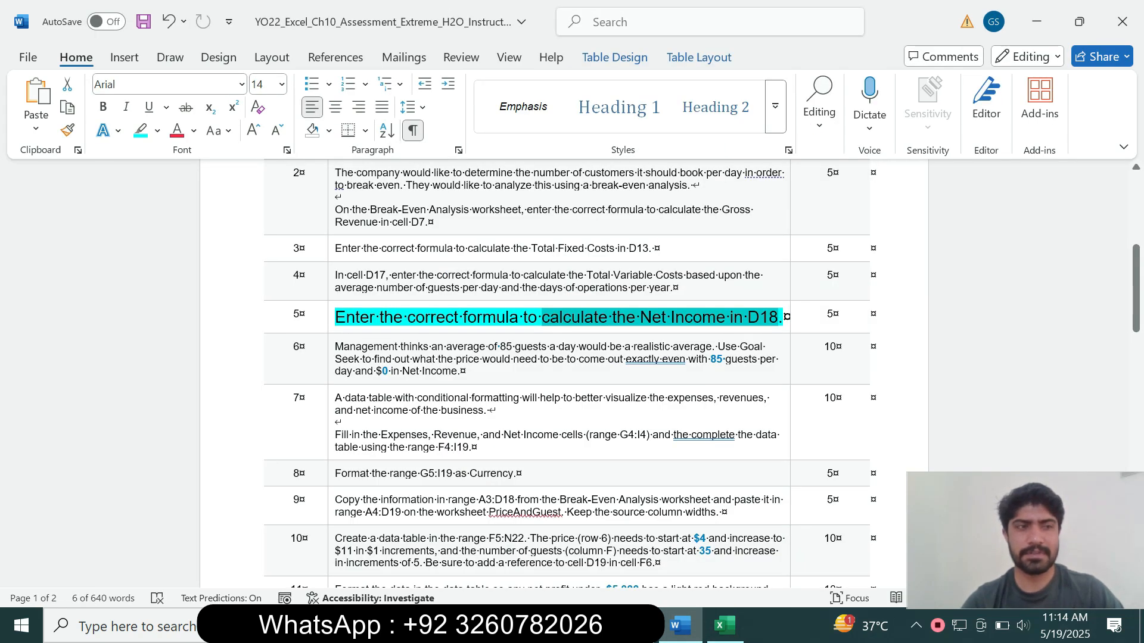
Set steps 4–5 back to 9 pt font with no highlight color
left_click(779, 317)
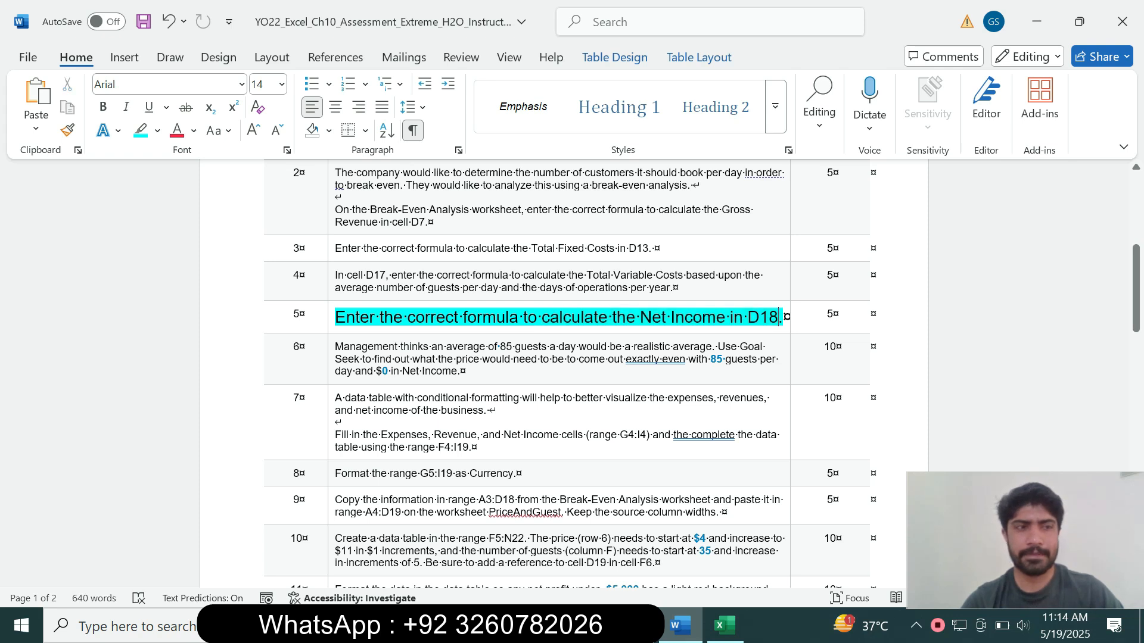
left_click_drag(779, 317, 380, 294)
left_click(488, 244)
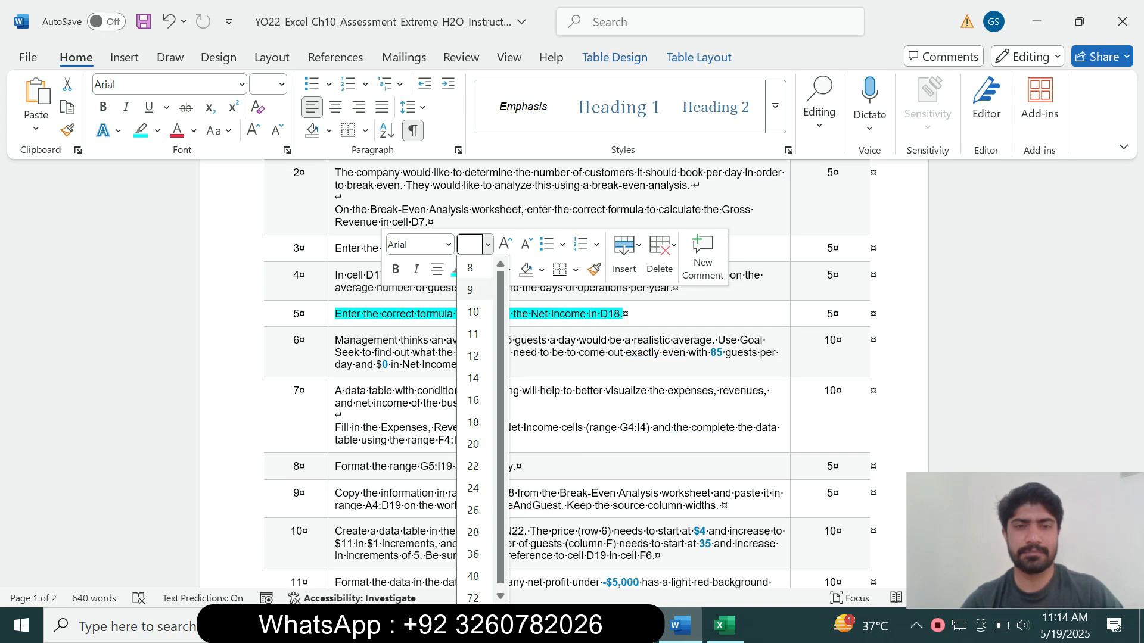
left_click(471, 308)
left_click(473, 270)
left_click(503, 414)
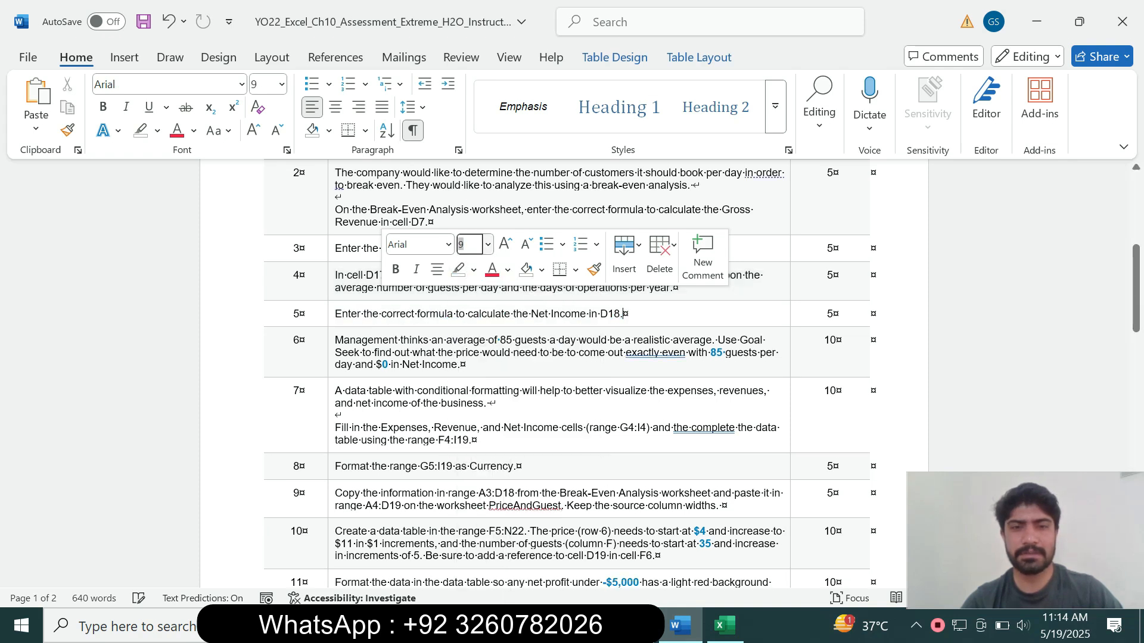
Highlight steps 6 through 16 in turquoise
mouse_move(1136, 288)
left_mouse_down()
mouse_move(1136, 357)
mouse_move(1136, 307)
left_mouse_up()
left_click_drag(335, 248, 875, 557)
left_click(652, 505)
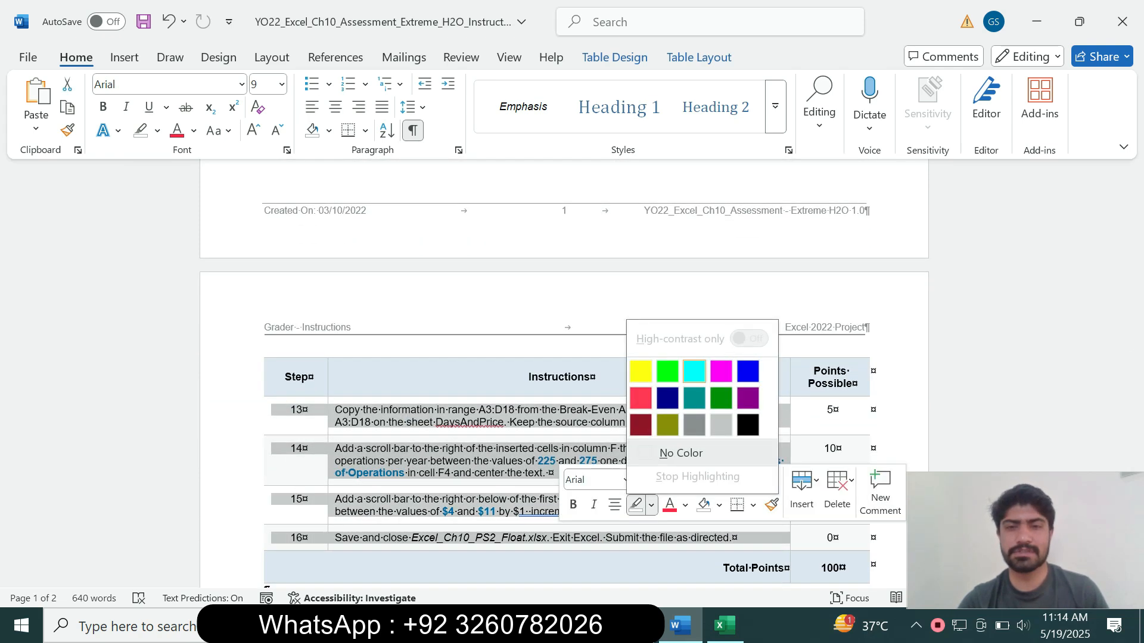
left_click(694, 372)
left_click_drag(1136, 393, 1136, 423)
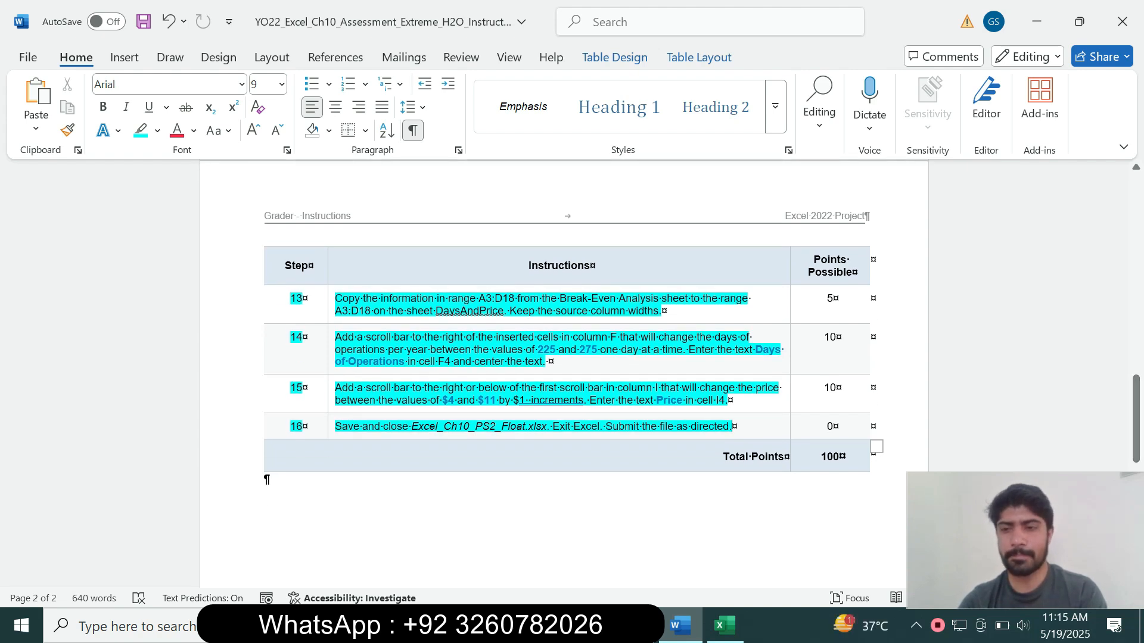